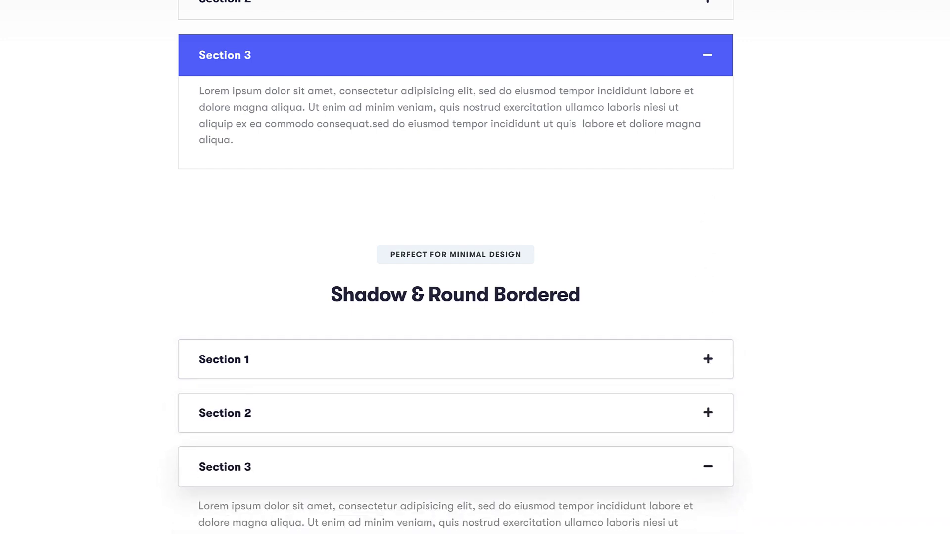
{"action": "left_click", "coordinate": [693, 353]}
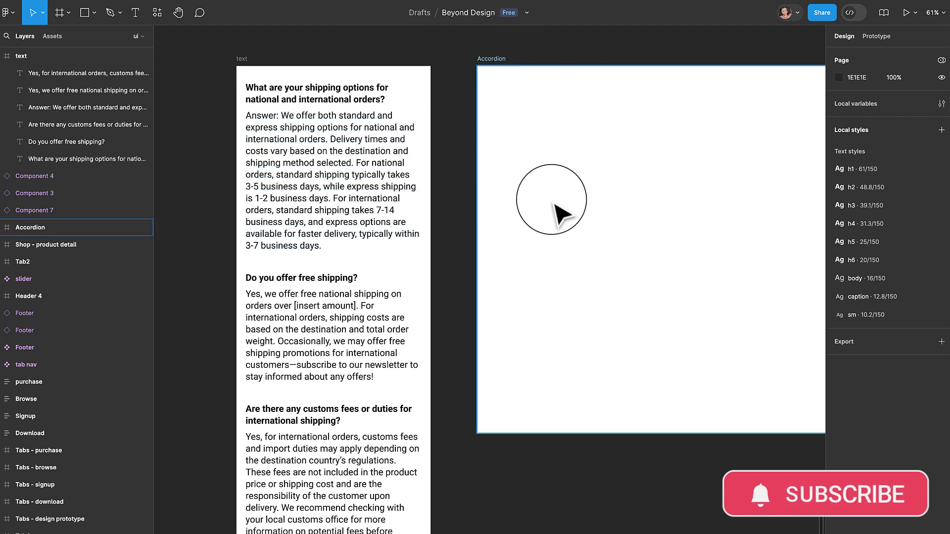
Step: Copy the shipping options question and its answer from the text frame into the Accordion frame
{"action": "left_click", "coordinate": [381, 106]}
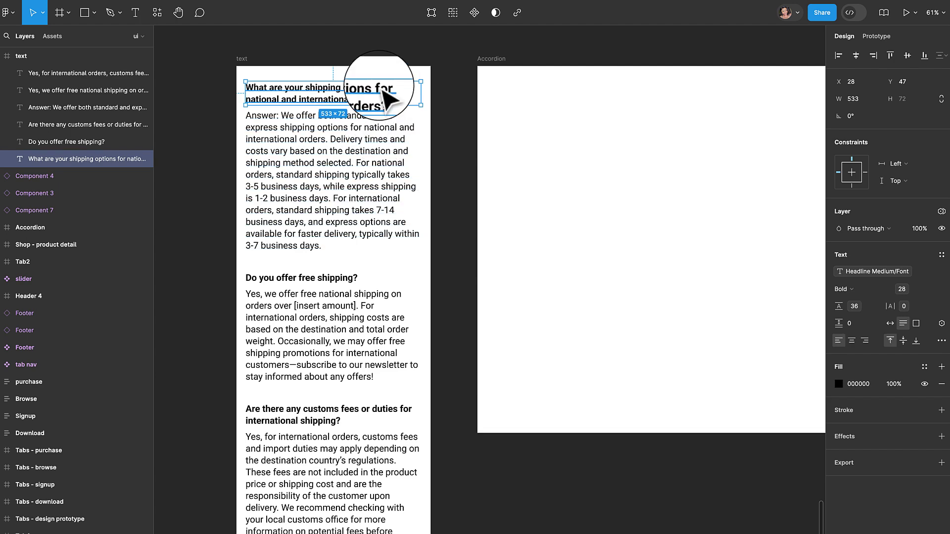
{"action": "left_click", "coordinate": [368, 130], "text": "shift"}
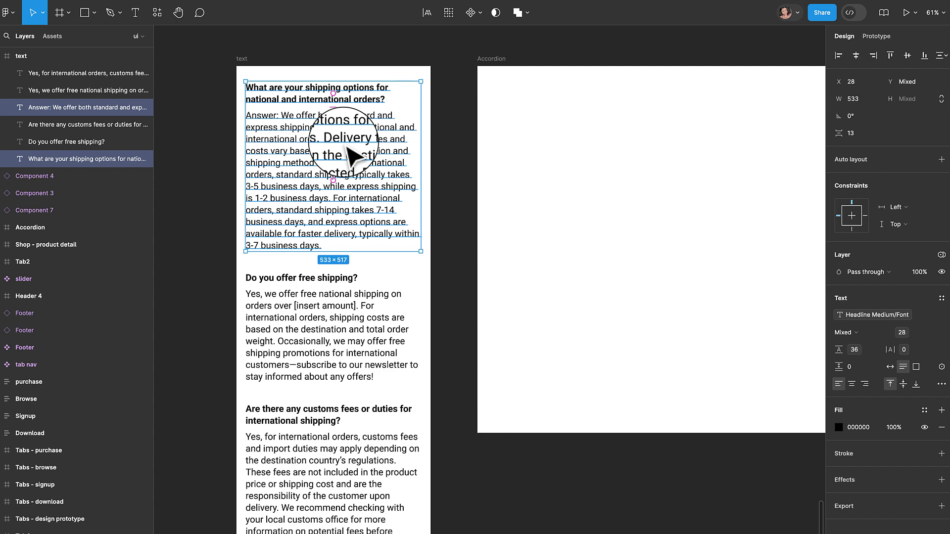
{"action": "left_click_drag", "start_coordinate": [356, 159], "coordinate": [660, 168]}
{"action": "scroll", "coordinate": [713, 144], "scroll_direction": "right", "scroll_amount": 2}
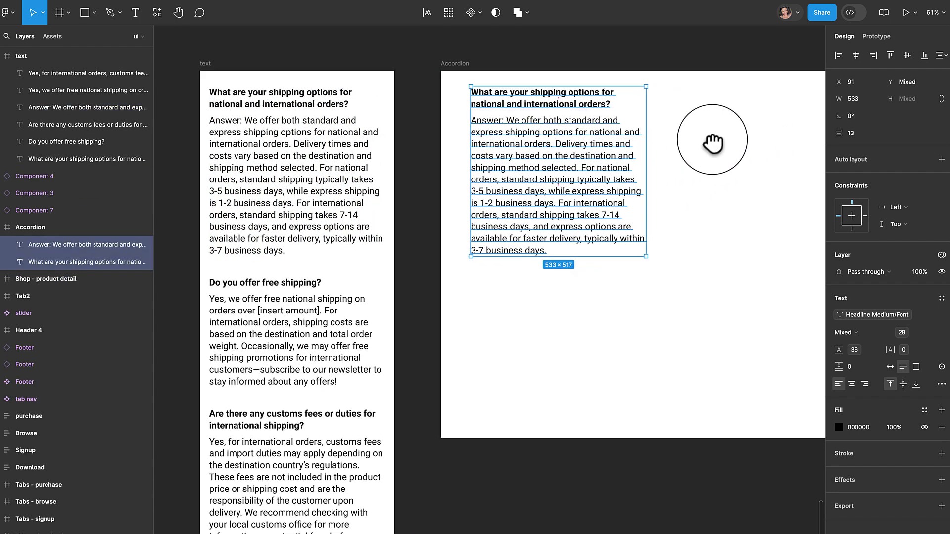
{"action": "left_click_drag", "start_coordinate": [713, 144], "coordinate": [531, 167]}
{"action": "scroll", "coordinate": [541, 177], "scroll_direction": "down", "scroll_amount": 5}
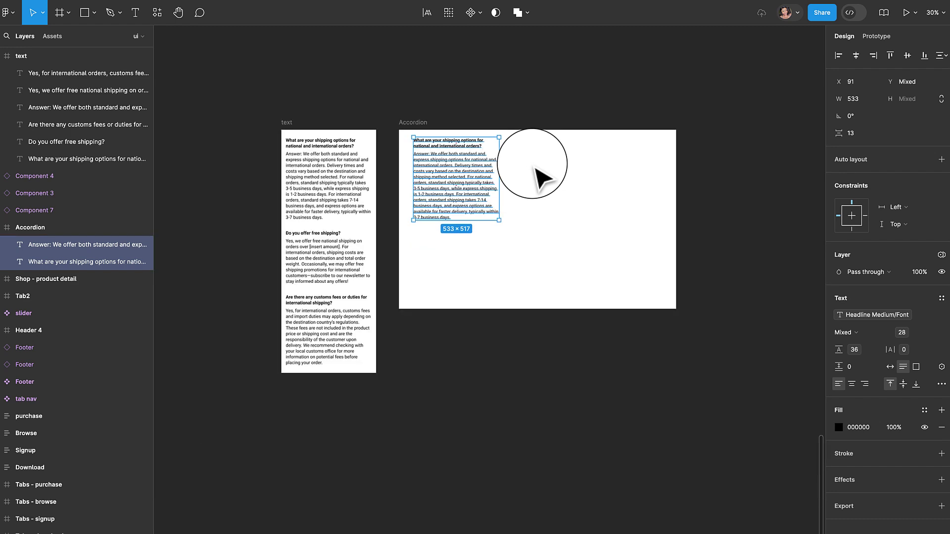
{"action": "scroll", "coordinate": [541, 177], "scroll_direction": "up", "scroll_amount": 7}
{"action": "left_click_drag", "start_coordinate": [499, 171], "coordinate": [458, 154]}
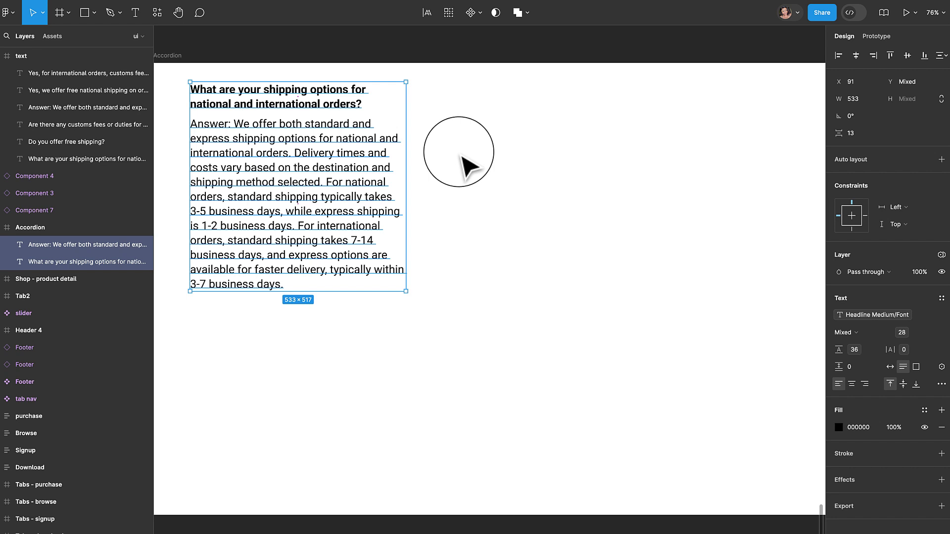
Step: Find the "ADD" and "REMOVE" icon components in the local assets and place one of each in the Accordion frame
{"action": "left_click", "coordinate": [52, 36]}
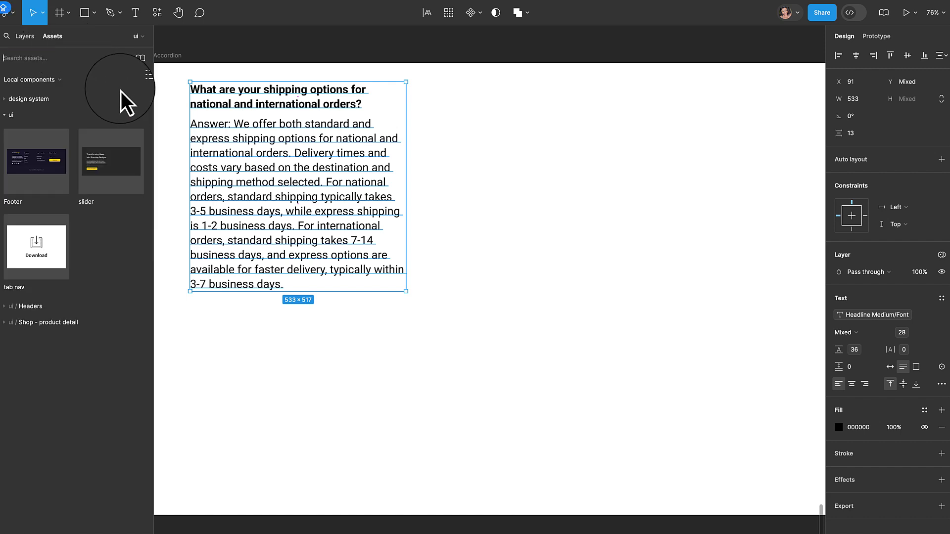
{"action": "type", "text": "ADD"}
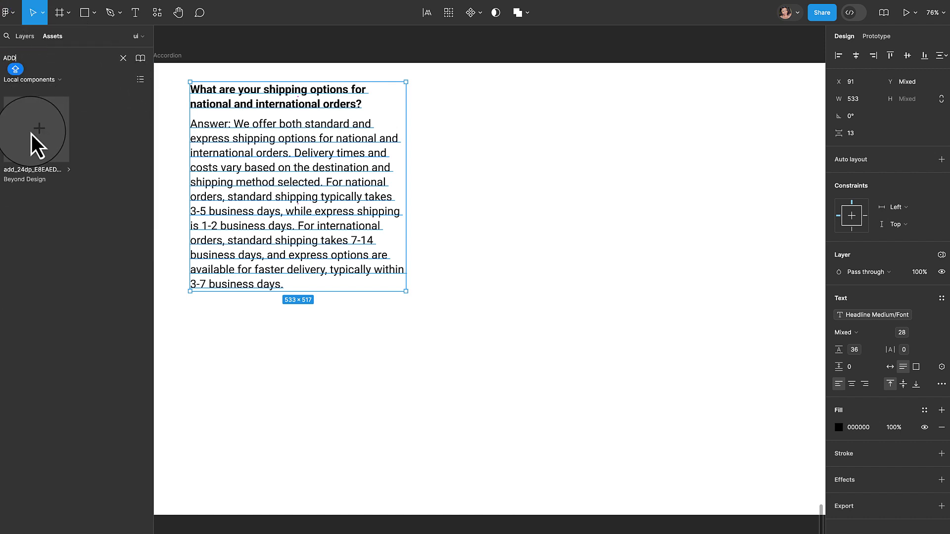
{"action": "left_click_drag", "start_coordinate": [31, 135], "coordinate": [557, 124]}
{"action": "double_click", "coordinate": [23, 58]}
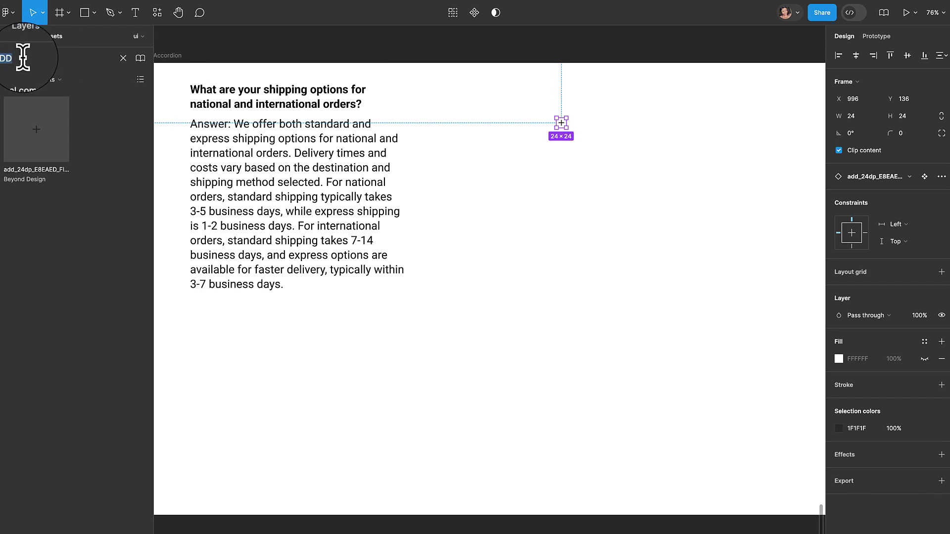
{"action": "type", "text": "REMOVE"}
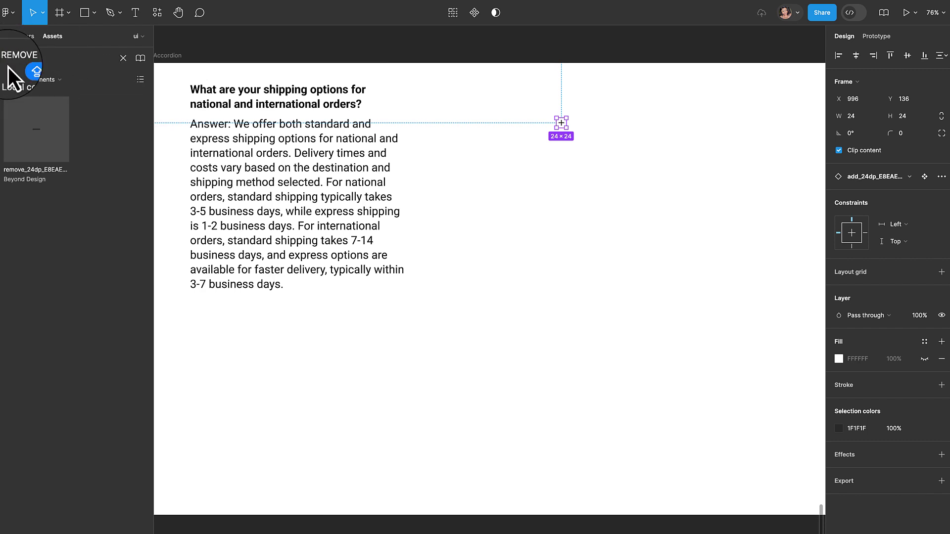
{"action": "left_click_drag", "start_coordinate": [122, 148], "coordinate": [556, 184]}
{"action": "left_click", "coordinate": [593, 221]}
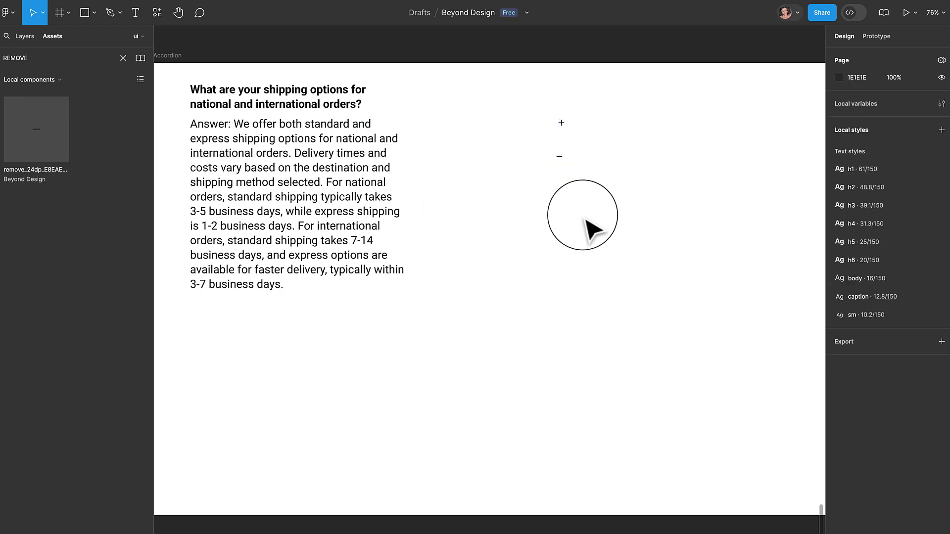
Step: Widen the question heading to about 890 so it fits one line and combine it with the minus icon in an auto layout row
{"action": "left_click", "coordinate": [346, 105]}
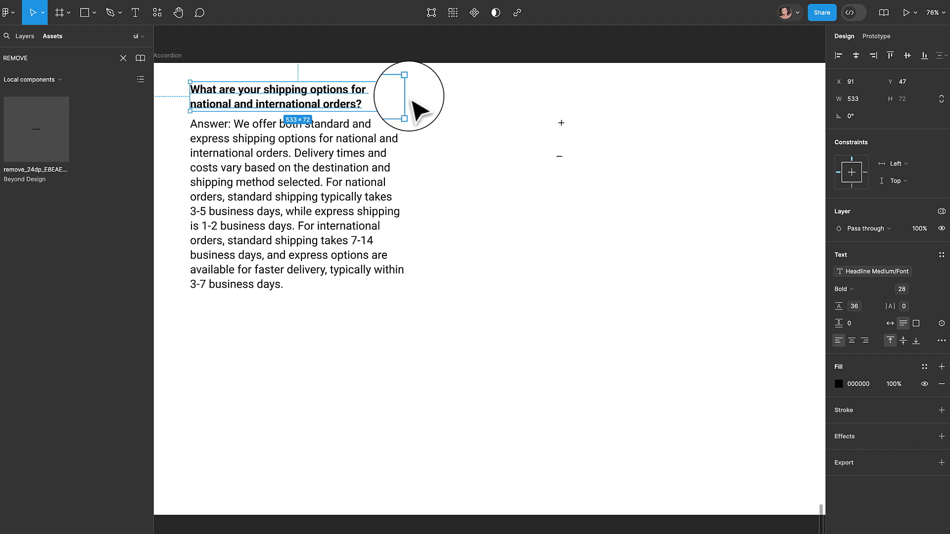
{"action": "left_click_drag", "start_coordinate": [407, 97], "coordinate": [549, 98]}
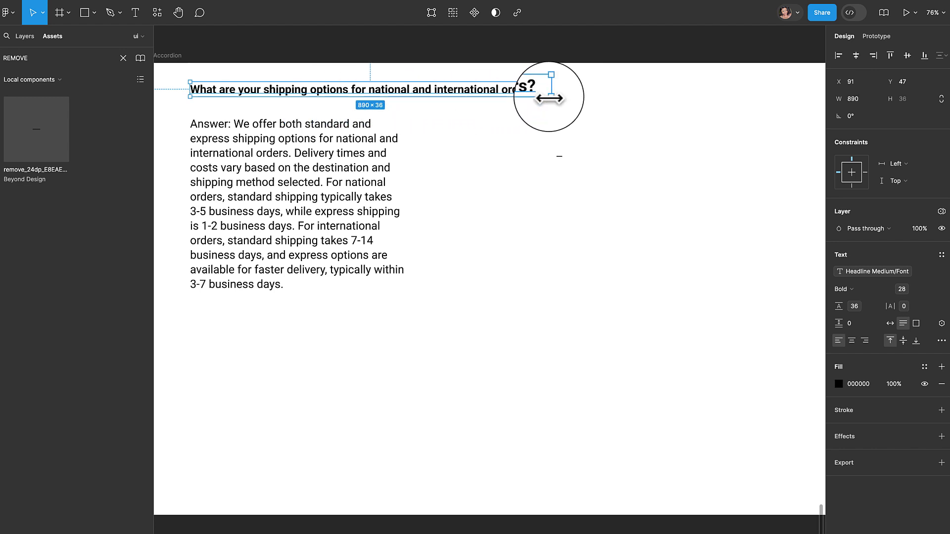
{"action": "left_click", "coordinate": [562, 122]}
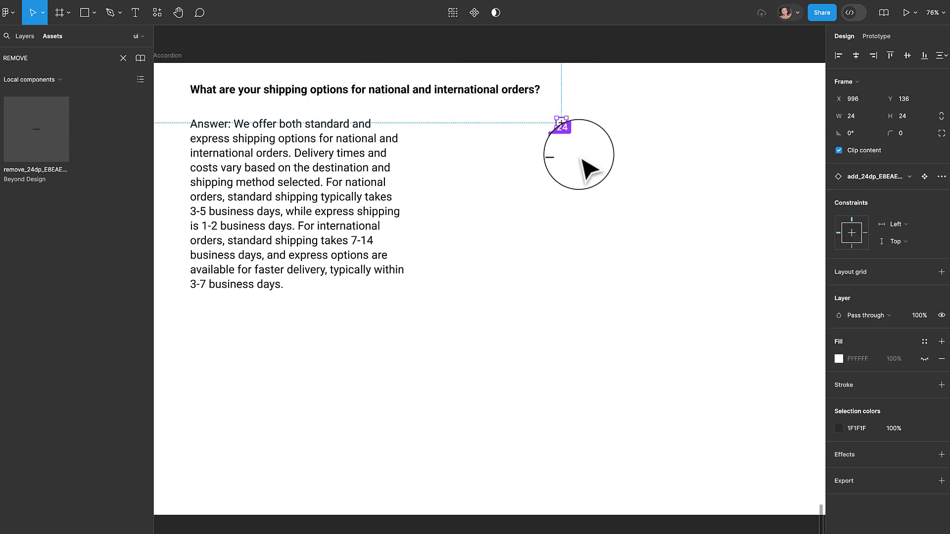
{"action": "left_click_drag", "start_coordinate": [550, 157], "coordinate": [451, 111]}
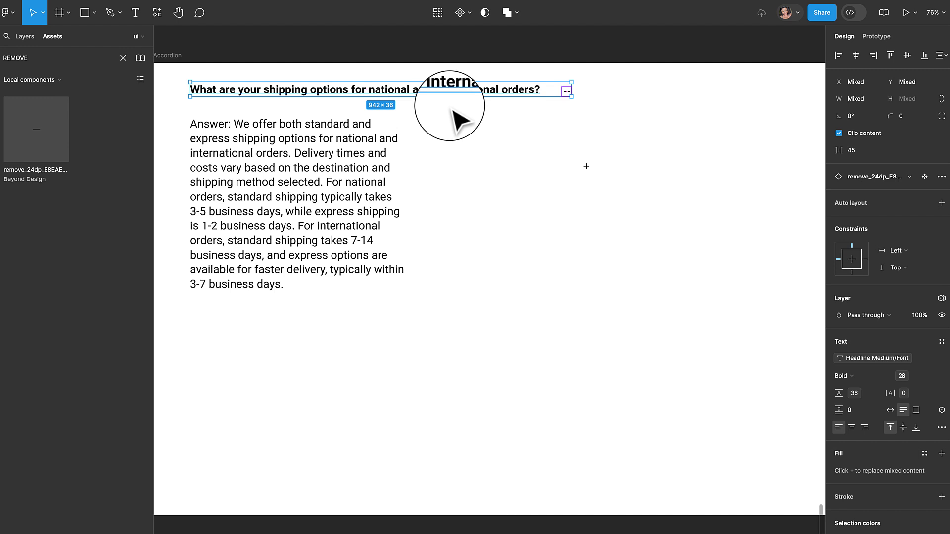
{"action": "key", "text": "shift+a"}
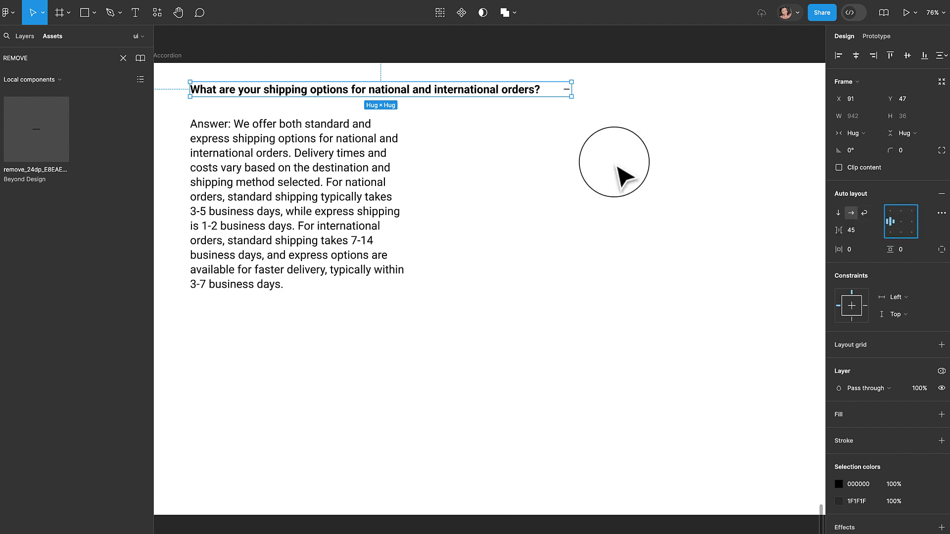
Step: Widen the answer text to 942 to match the question row and delete the leading "Answer:" from it
{"action": "left_click", "coordinate": [311, 157]}
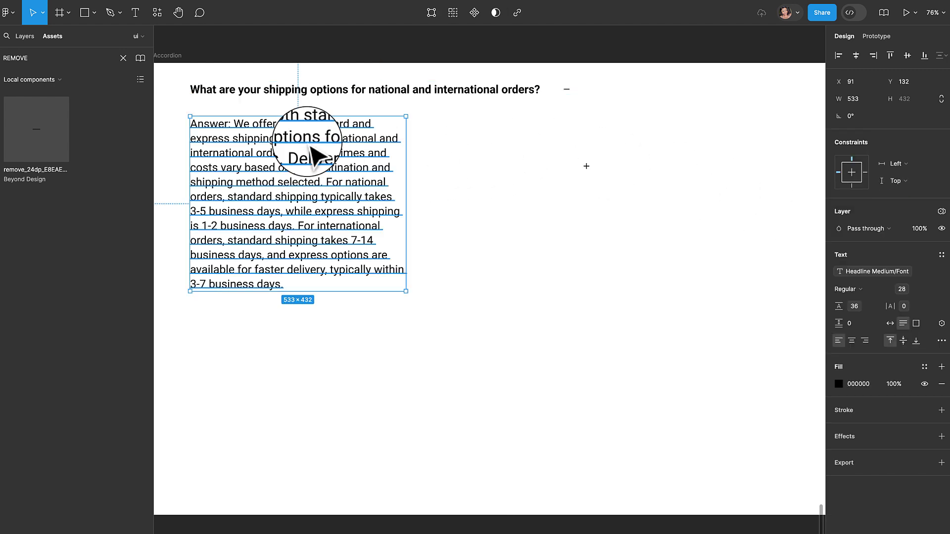
{"action": "left_click_drag", "start_coordinate": [406, 147], "coordinate": [572, 154]}
{"action": "double_click", "coordinate": [227, 124]}
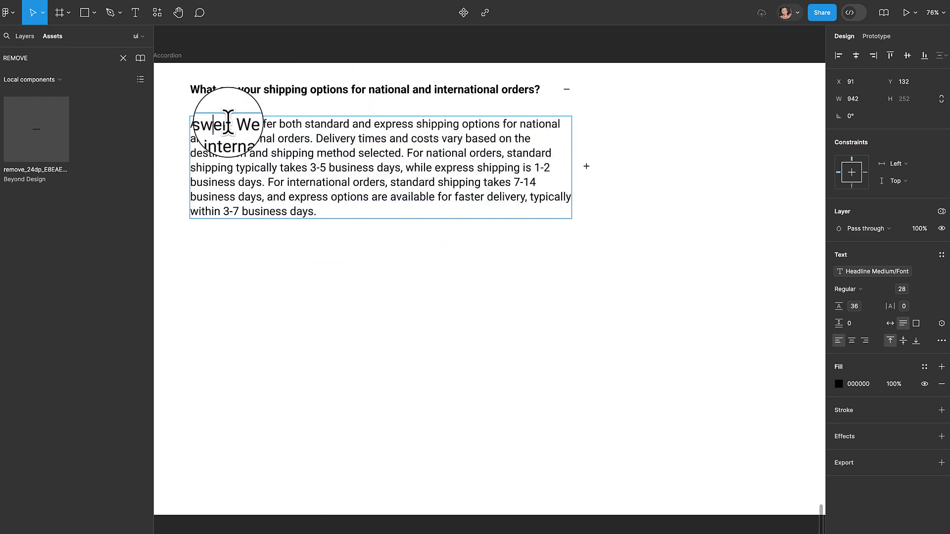
{"action": "left_click_drag", "start_coordinate": [228, 125], "coordinate": [190, 125]}
{"action": "key", "text": "BackSpace"}
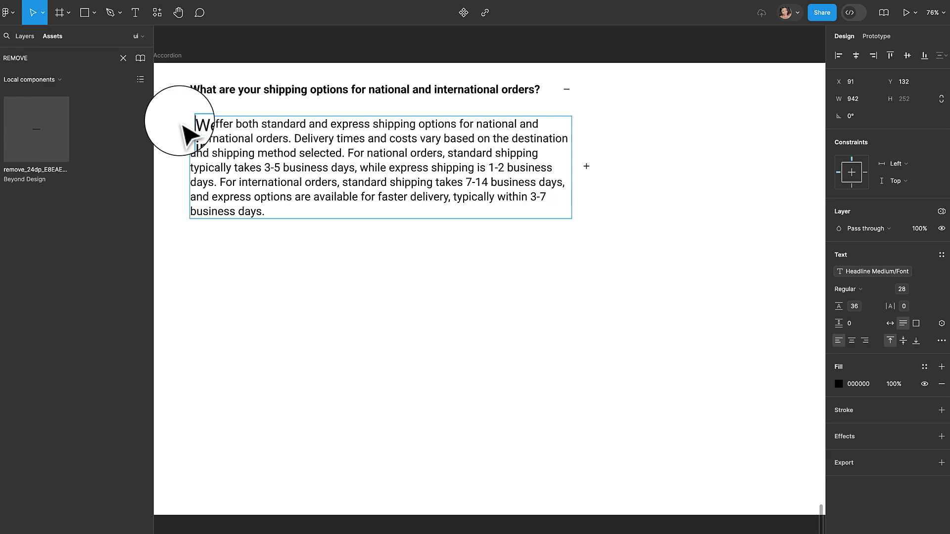
{"action": "key", "text": "Escape"}
Step: Move the plus icon away from the question and answer, to about X 1437, Y 160
{"action": "left_click_drag", "start_coordinate": [588, 167], "coordinate": [738, 134]}
{"action": "left_click_drag", "start_coordinate": [445, 218], "coordinate": [528, 223]}
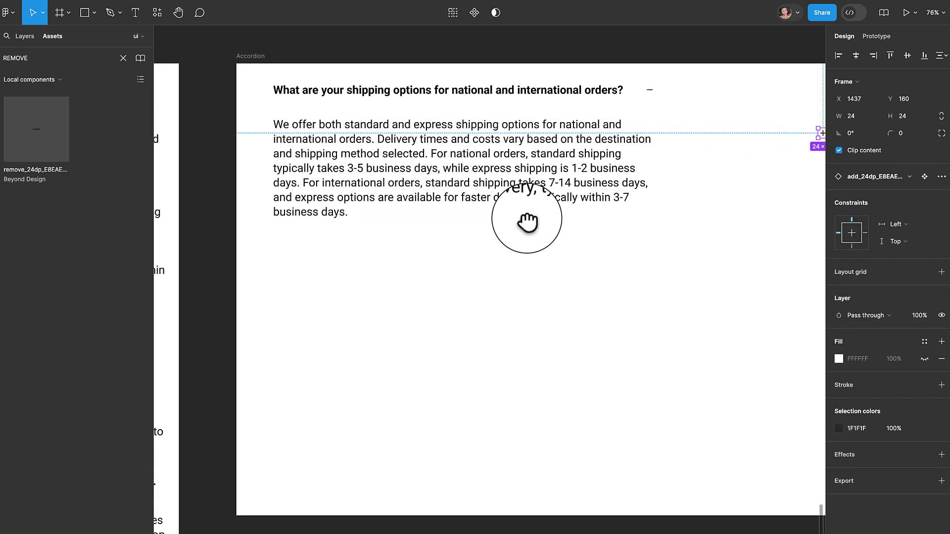
{"action": "scroll", "coordinate": [530, 229], "scroll_direction": "up", "scroll_amount": 3}
Step: Set the question row's auto layout padding to 16 vertically and 24 horizontally
{"action": "left_click", "coordinate": [589, 67]}
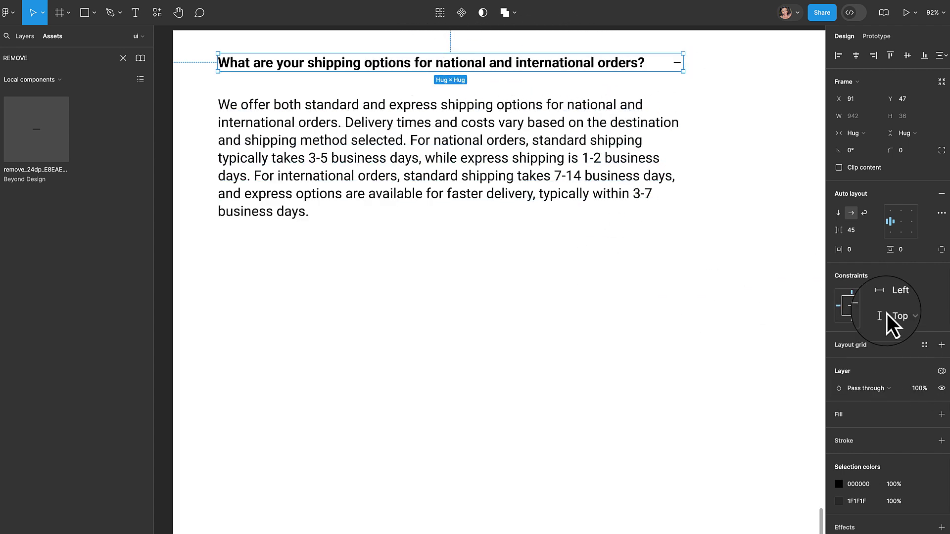
{"action": "left_click", "coordinate": [899, 251]}
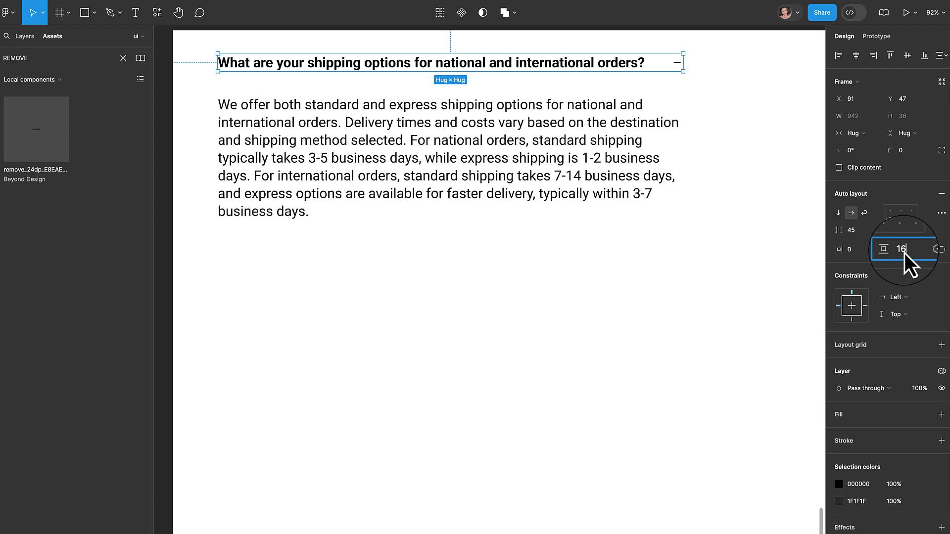
{"action": "key", "text": "Return"}
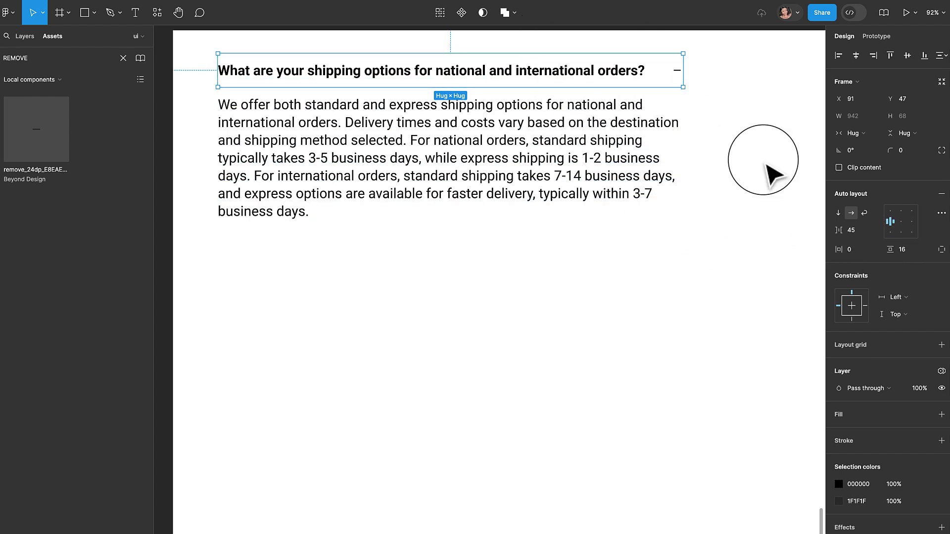
{"action": "left_click", "coordinate": [852, 250]}
{"action": "type", "text": "24"}
{"action": "key", "text": "Return"}
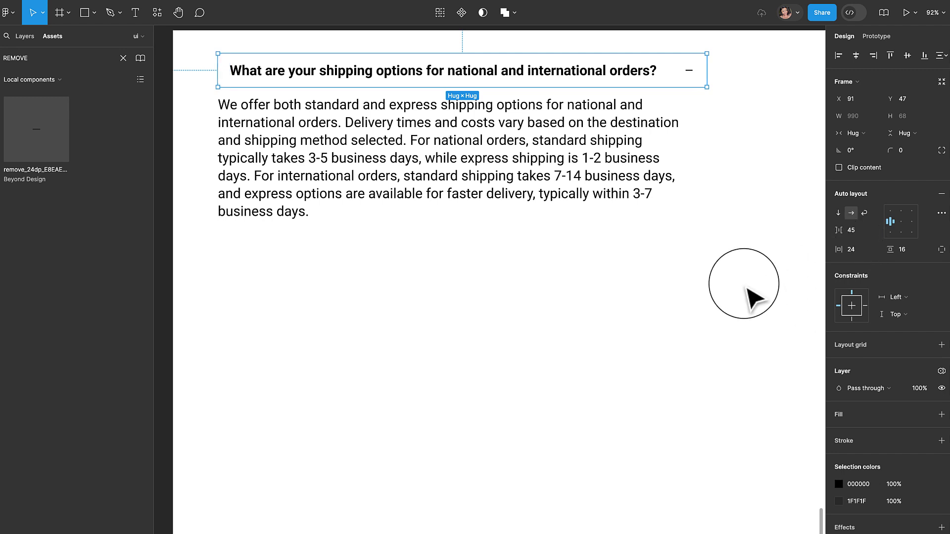
Step: Add a solid red E90000 fill to the question row
{"action": "left_click", "coordinate": [725, 159]}
{"action": "left_click", "coordinate": [664, 67]}
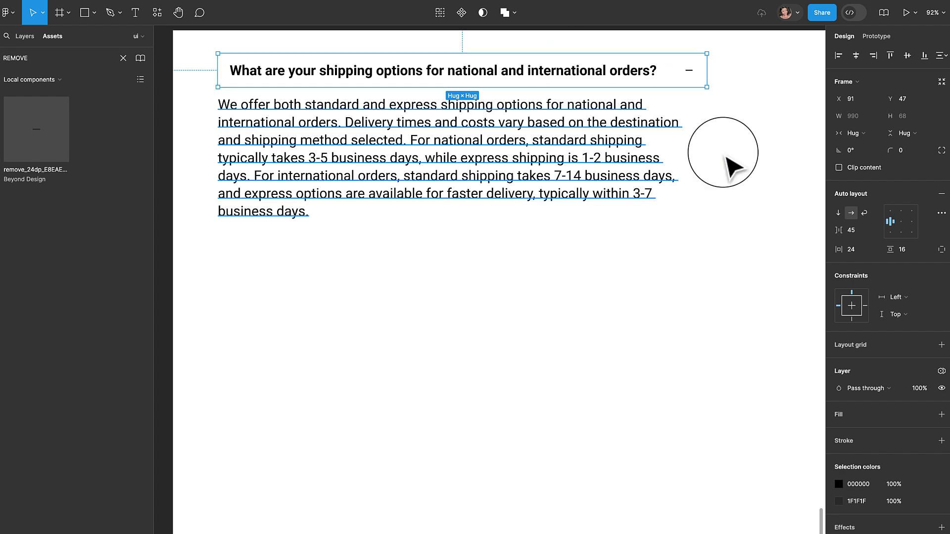
{"action": "left_click", "coordinate": [941, 414]}
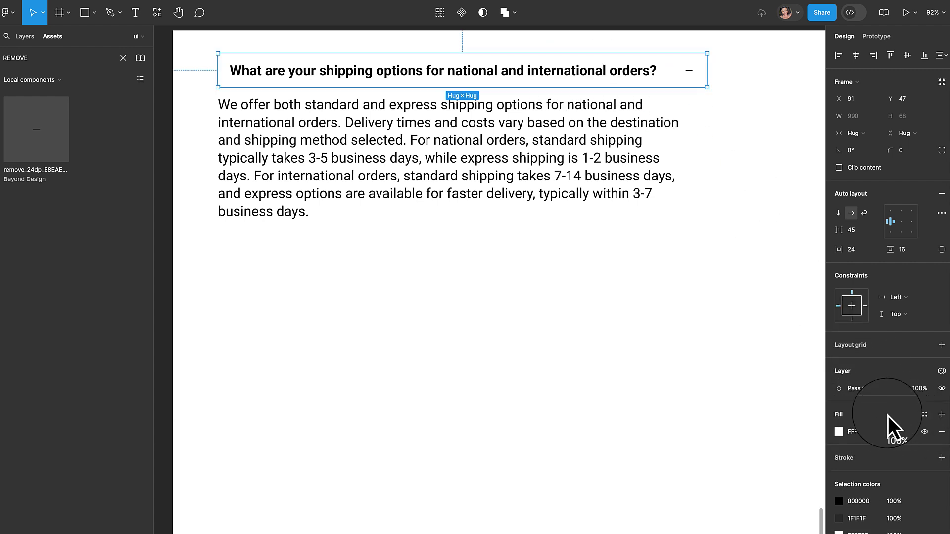
{"action": "left_click", "coordinate": [839, 432]}
{"action": "left_click_drag", "start_coordinate": [771, 393], "coordinate": [835, 322]}
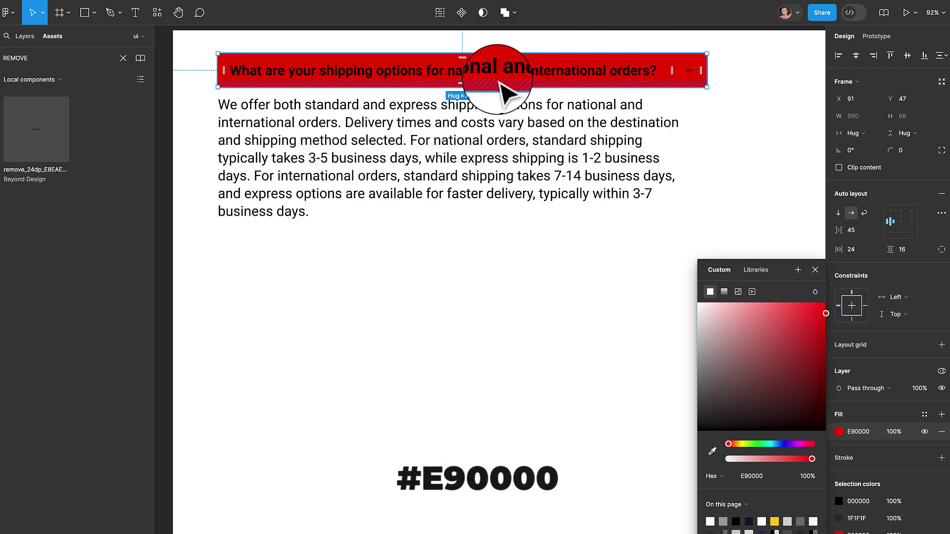
{"action": "left_click", "coordinate": [462, 84]}
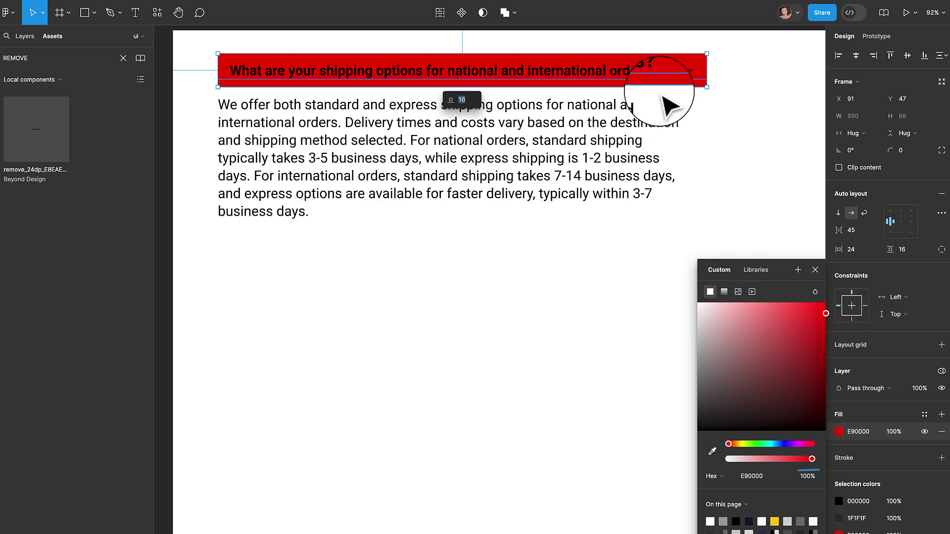
{"action": "key", "text": "Escape"}
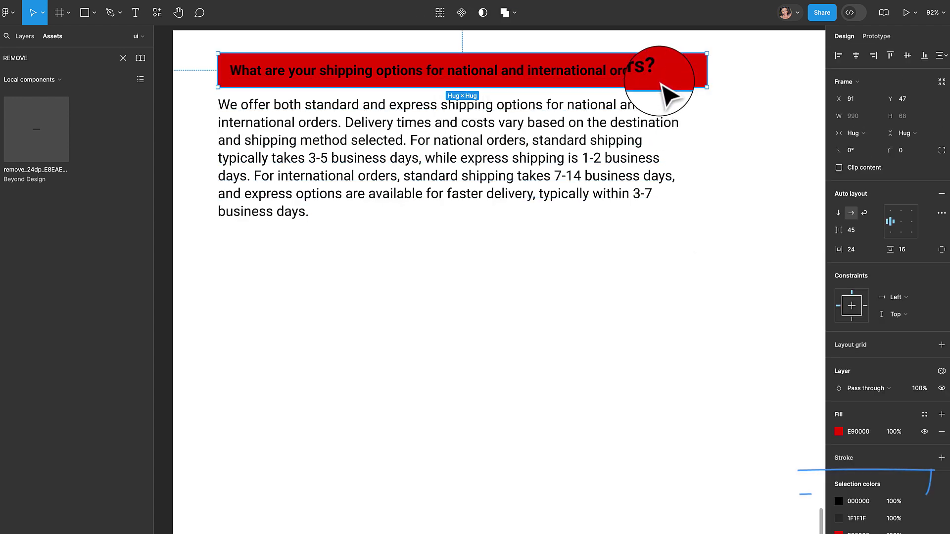
Step: Change the question text and the minus icon in the red row to white FFFFFF
{"action": "left_click", "coordinate": [839, 502]}
{"action": "left_click_drag", "start_coordinate": [774, 429], "coordinate": [686, 273]}
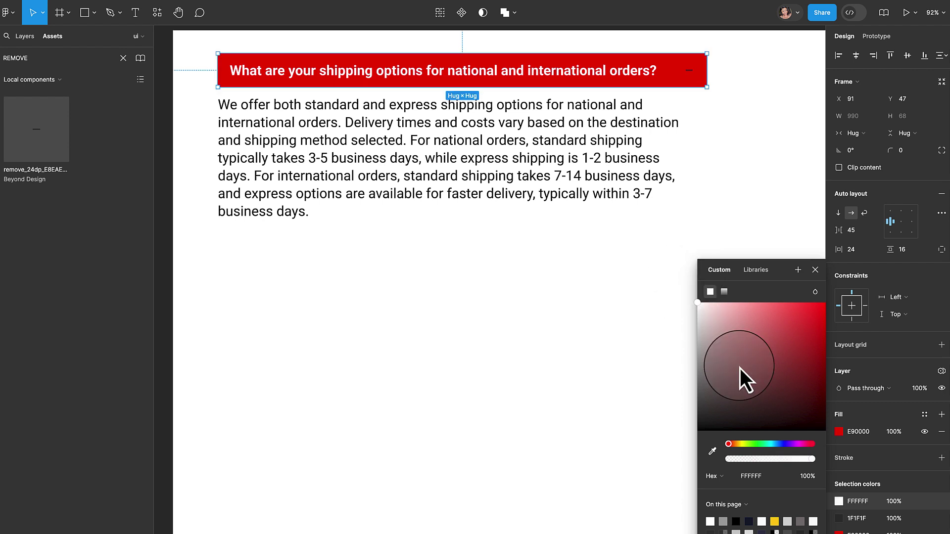
{"action": "left_click", "coordinate": [837, 518]}
{"action": "left_click_drag", "start_coordinate": [753, 384], "coordinate": [691, 292]}
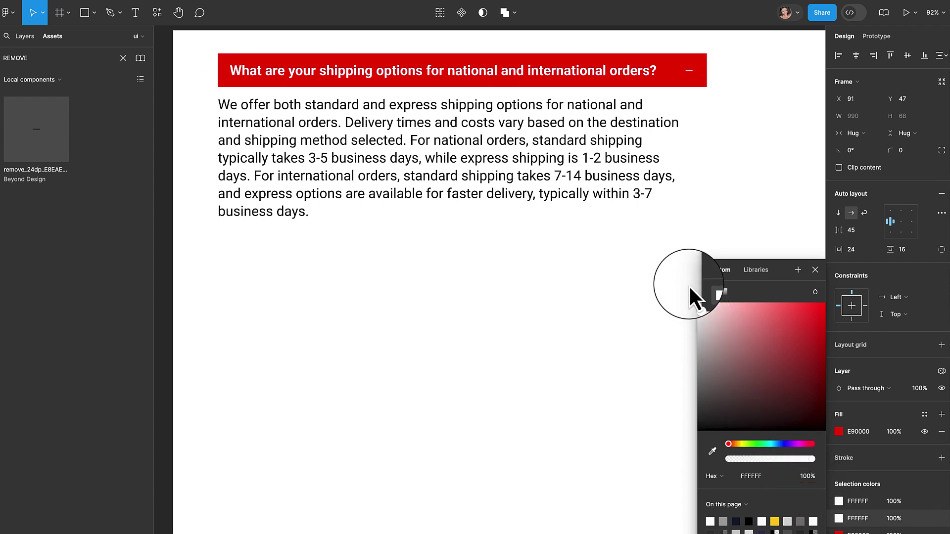
Step: Wrap the answer text in an auto layout frame and line its left edge up with the question row at X 91
{"action": "left_click", "coordinate": [639, 153]}
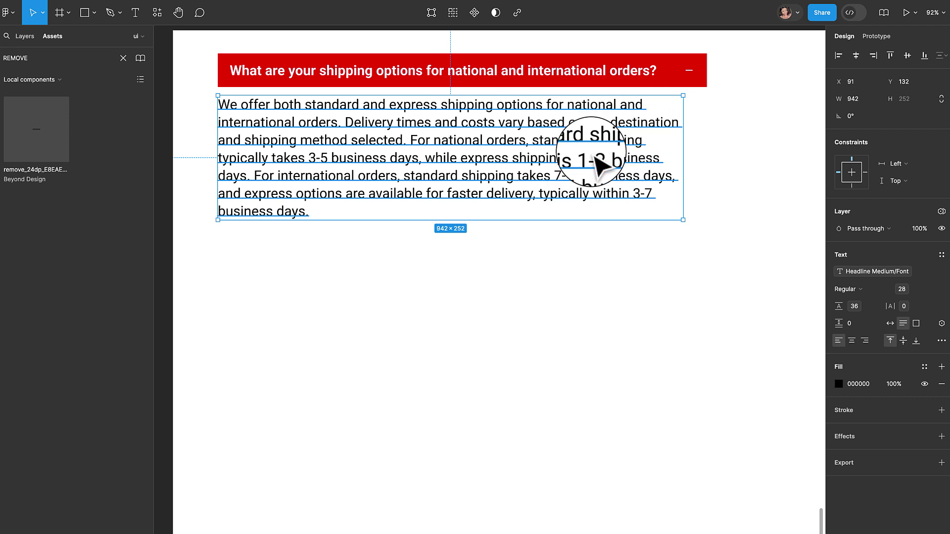
{"action": "key", "text": "shift+a"}
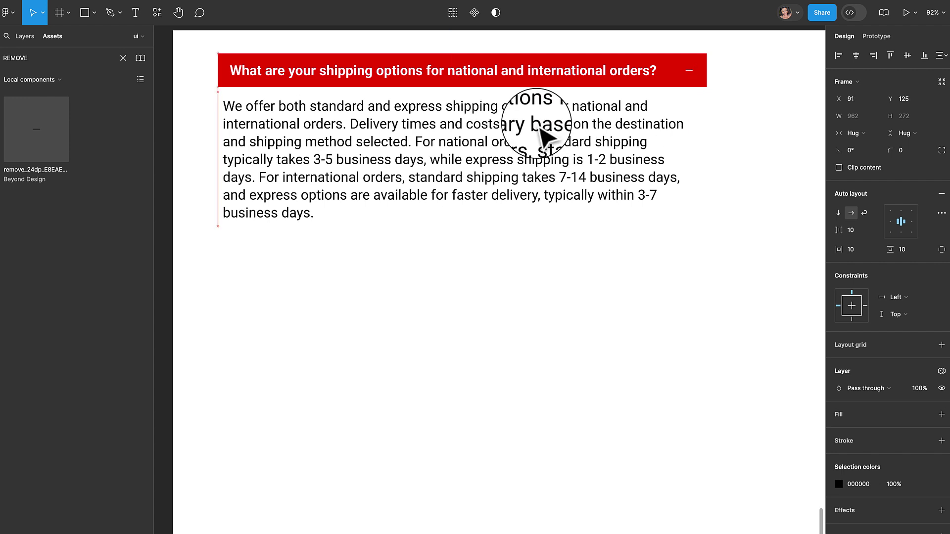
{"action": "key", "text": "Left"}
{"action": "key", "text": "Left"}
{"action": "key", "text": "Left"}
{"action": "key", "text": "Left"}
Step: Set the answer frame's auto layout padding to 24 horizontally and 16 vertically
{"action": "left_click", "coordinate": [848, 256]}
{"action": "type", "text": "24"}
{"action": "key", "text": "Return"}
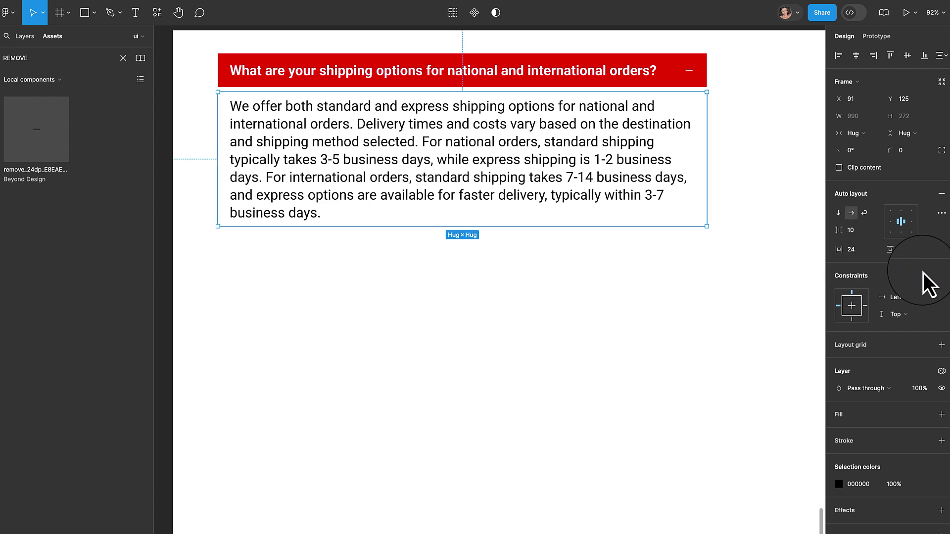
{"action": "left_click", "coordinate": [909, 253]}
{"action": "type", "text": "16"}
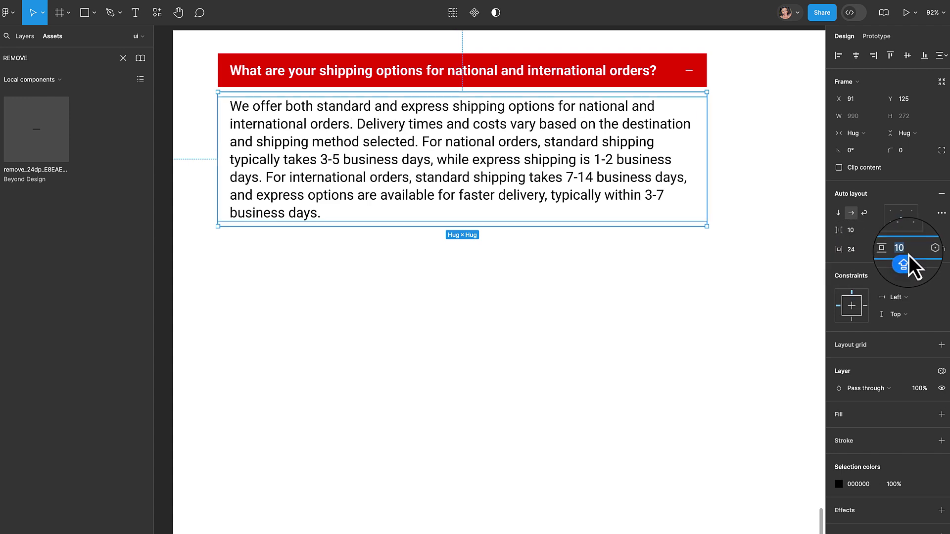
{"action": "key", "text": "Return"}
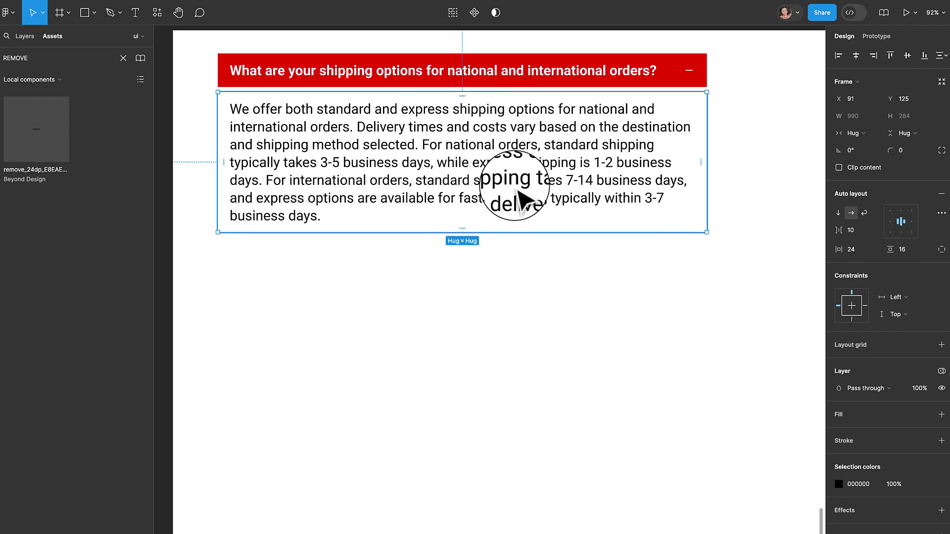
Step: Give the answer frame a light gray EEEEEE fill and move it flush beneath the question row at Y 115
{"action": "left_click", "coordinate": [945, 418]}
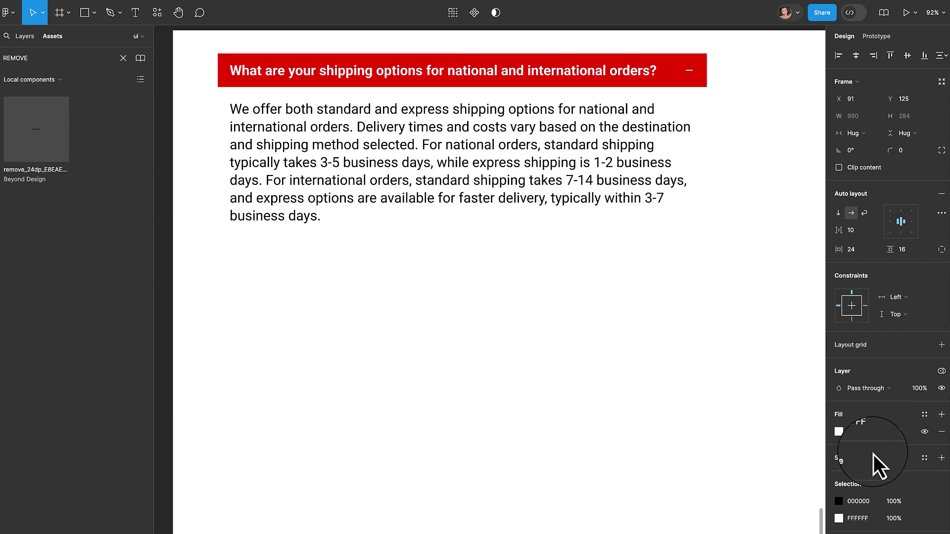
{"action": "left_click", "coordinate": [841, 434]}
{"action": "left_click", "coordinate": [699, 304]}
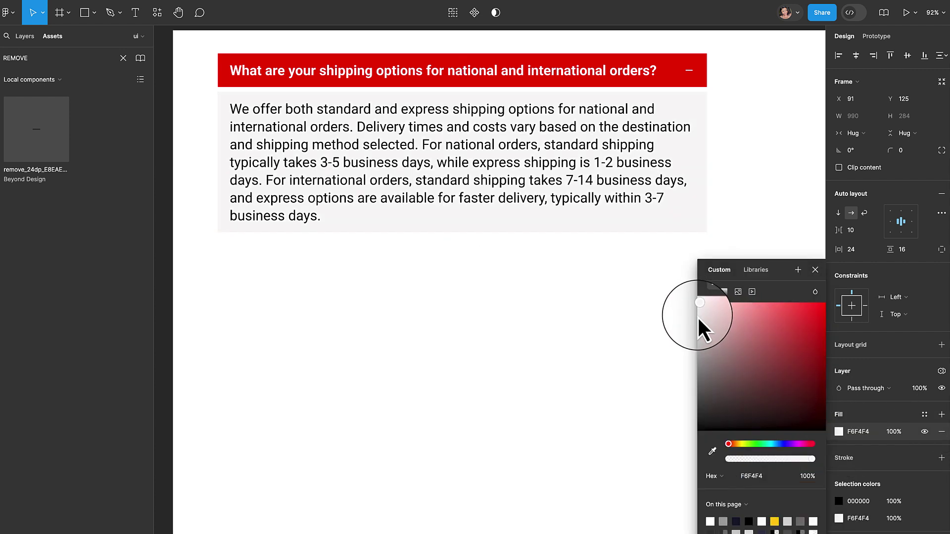
{"action": "left_click", "coordinate": [594, 271]}
{"action": "left_click_drag", "start_coordinate": [598, 201], "coordinate": [596, 199]}
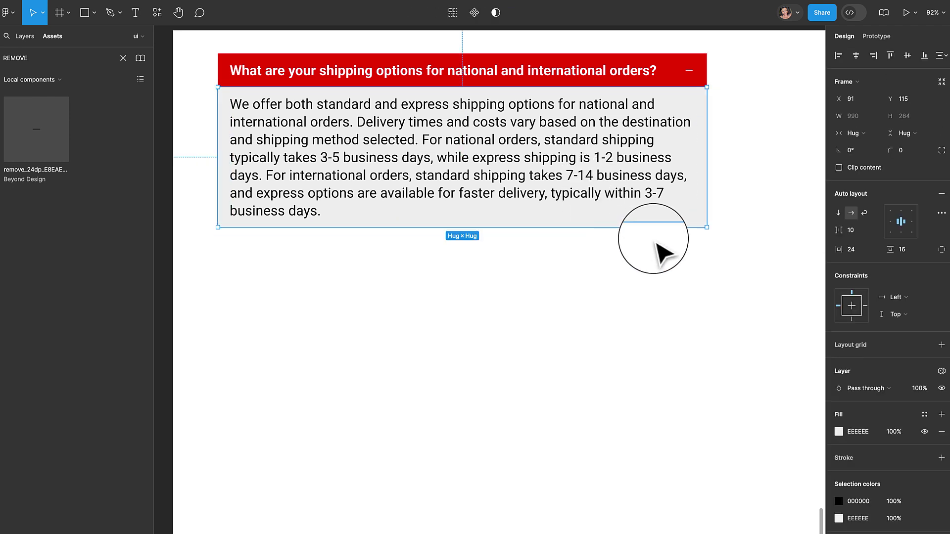
Step: Wrap the red question row and the gray answer panel together in a vertical auto layout frame with no gap
{"action": "left_click", "coordinate": [683, 79]}
{"action": "left_click", "coordinate": [682, 97]}
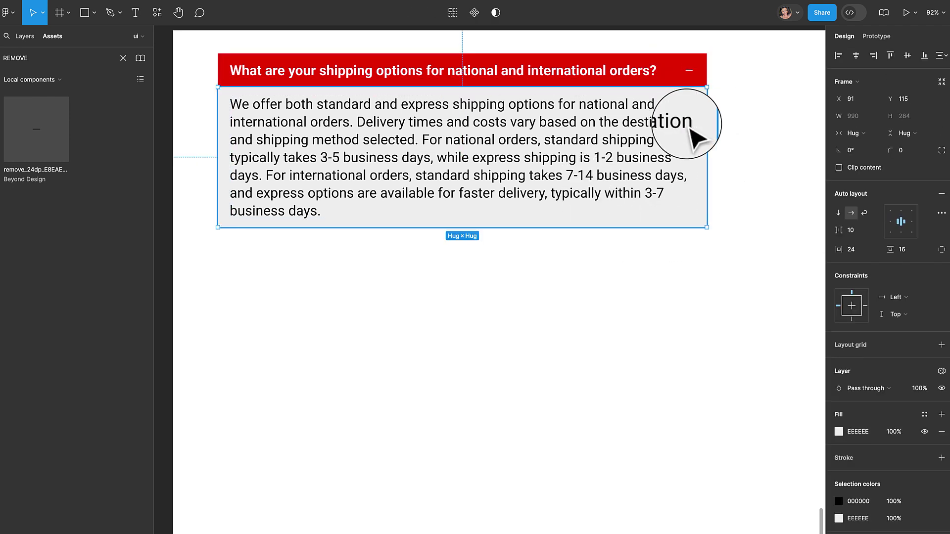
{"action": "left_click", "coordinate": [690, 79]}
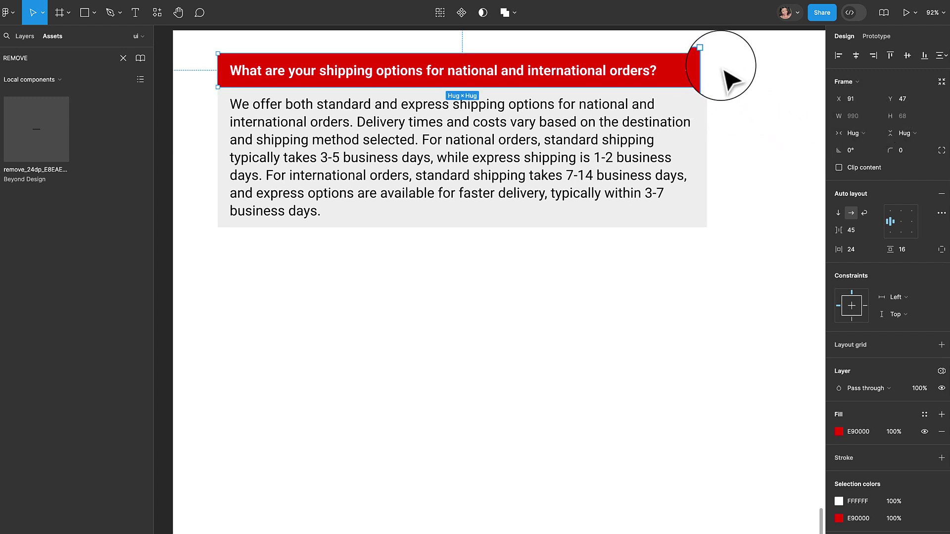
{"action": "left_click", "coordinate": [663, 126], "text": "shift"}
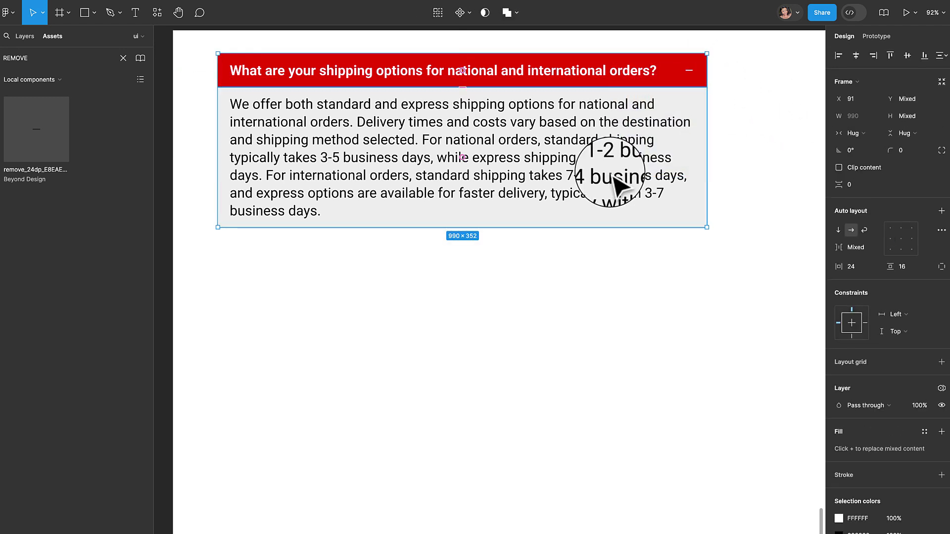
{"action": "key", "text": "shift+a"}
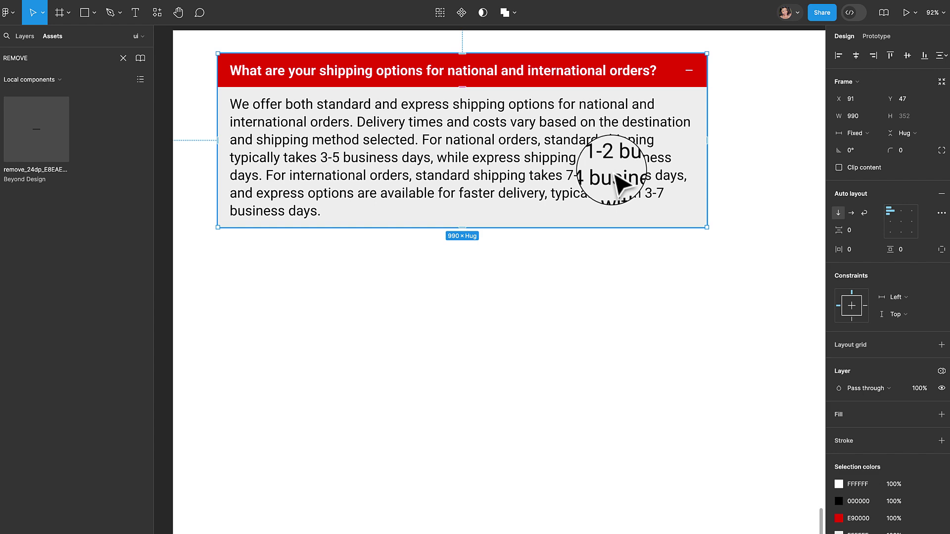
Step: Duplicate the accordion item straight below the original at Y 437 and delete the answer panel from the copy
{"action": "scroll", "coordinate": [609, 169], "scroll_direction": "down", "scroll_amount": 5}
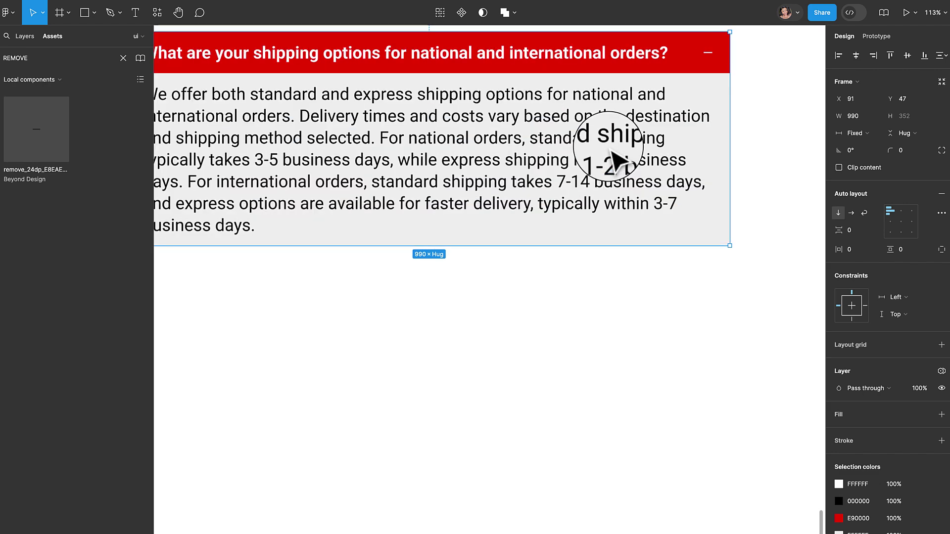
{"action": "left_click_drag", "start_coordinate": [581, 156], "coordinate": [579, 162]}
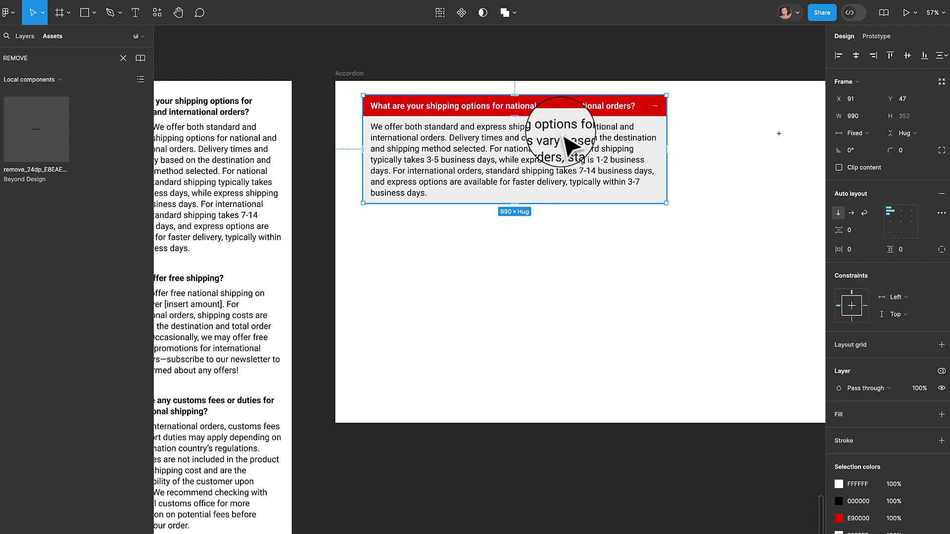
{"action": "left_click_drag", "start_coordinate": [564, 137], "coordinate": [573, 258]}
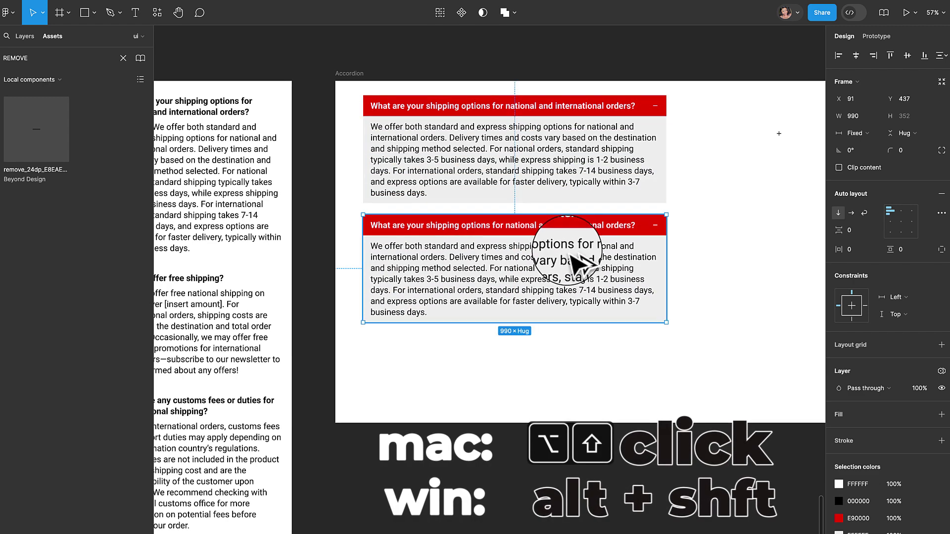
{"action": "double_click", "coordinate": [648, 260]}
{"action": "key", "text": "Delete"}
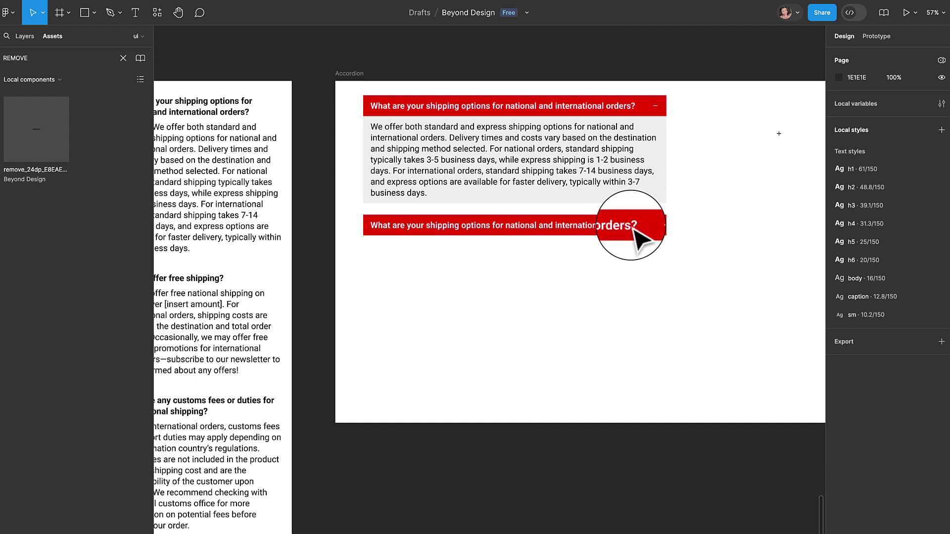
Step: Cut the loose plus icon and paste it to replace the minus icon in the copied question row
{"action": "left_click", "coordinate": [780, 133]}
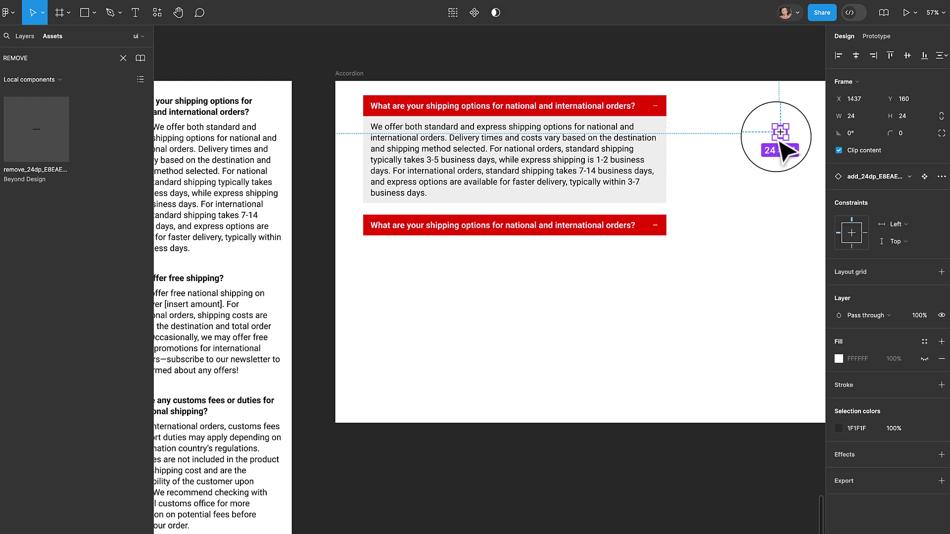
{"action": "key", "text": "ctrl+x"}
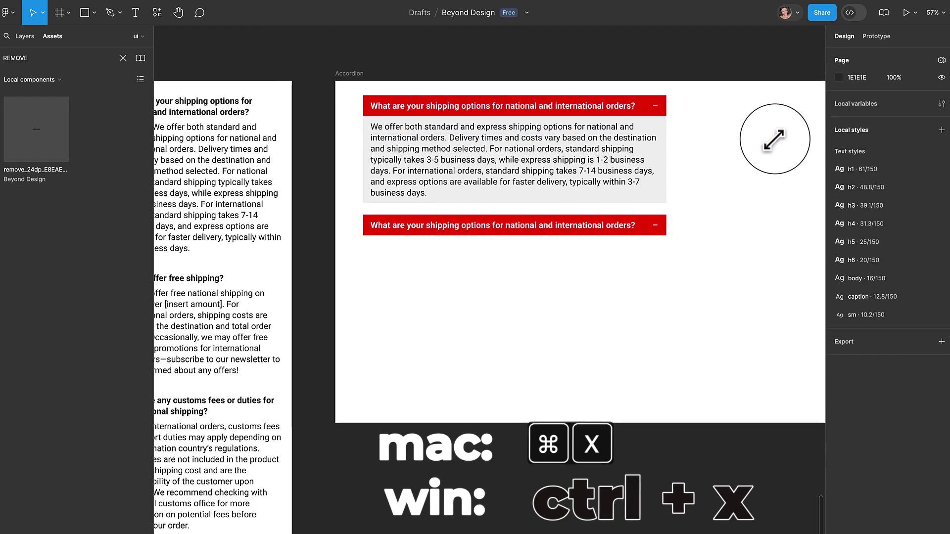
{"action": "double_click", "coordinate": [654, 226]}
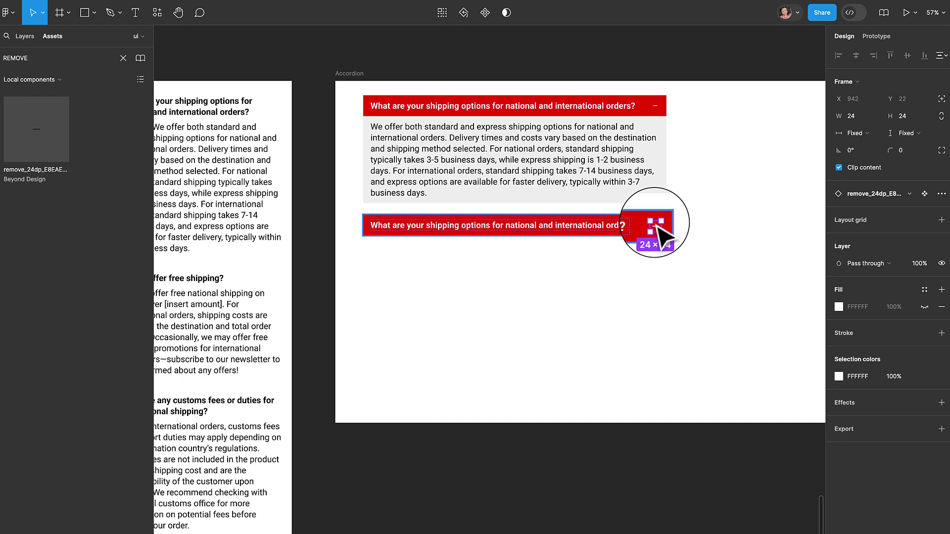
{"action": "key", "text": "shift+2"}
{"action": "left_click_drag", "start_coordinate": [664, 140], "coordinate": [283, 346]}
{"action": "right_click", "coordinate": [681, 254]}
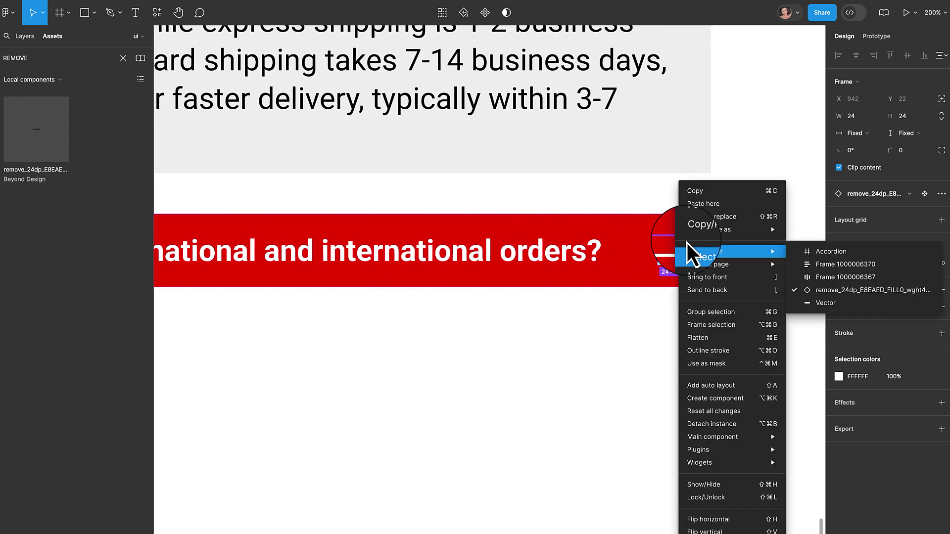
{"action": "mouse_move", "coordinate": [699, 229]}
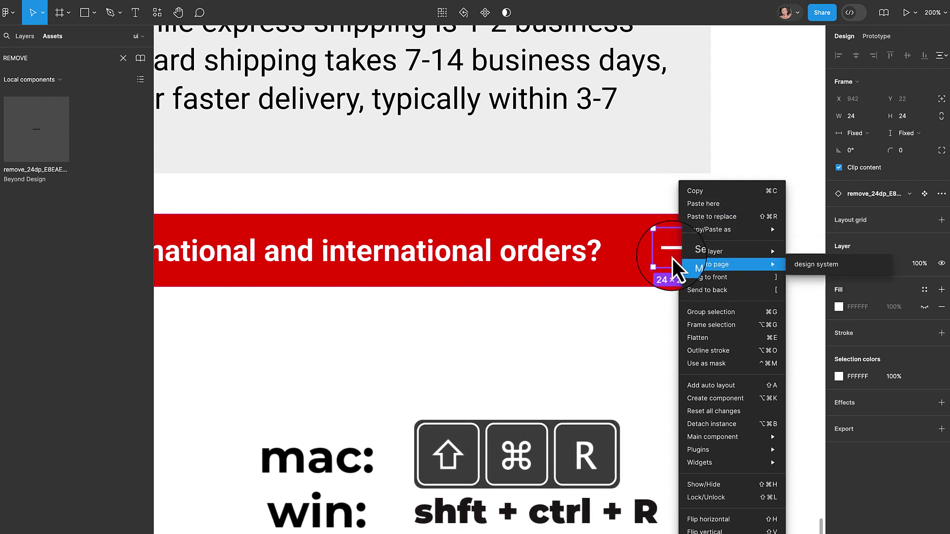
{"action": "left_click", "coordinate": [724, 218]}
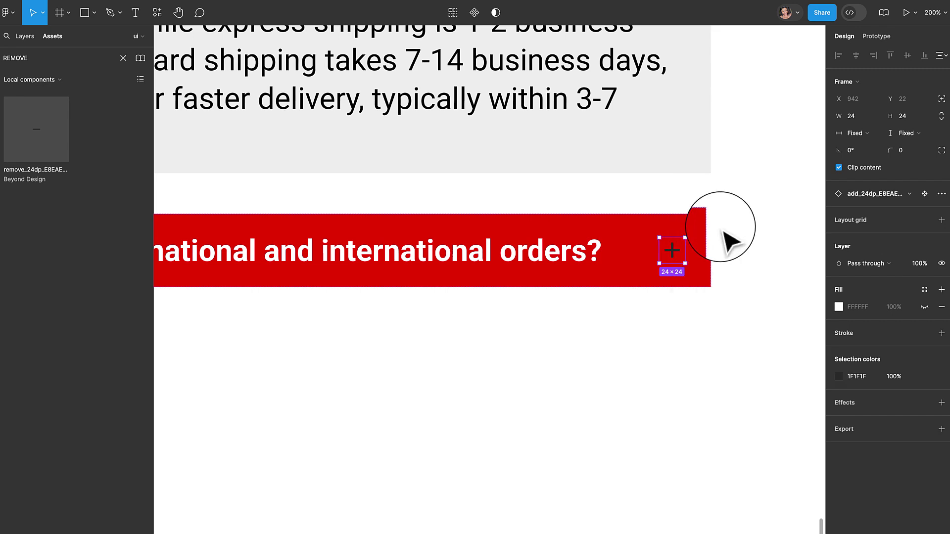
Step: Change the collapsed item's red E90000 background to light pink FFCECE
{"action": "left_click", "coordinate": [684, 280]}
{"action": "key", "text": "minus"}
{"action": "key", "text": "minus"}
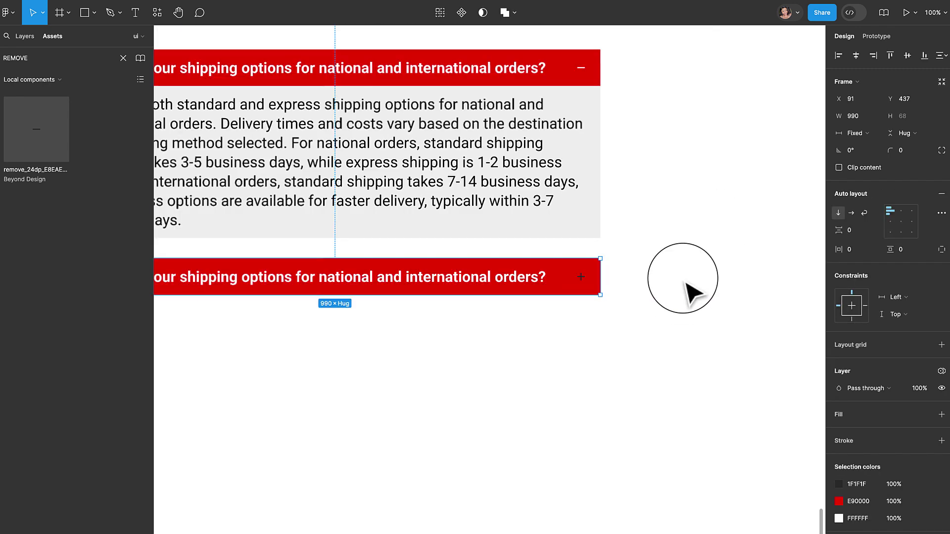
{"action": "left_click_drag", "start_coordinate": [456, 315], "coordinate": [502, 327]}
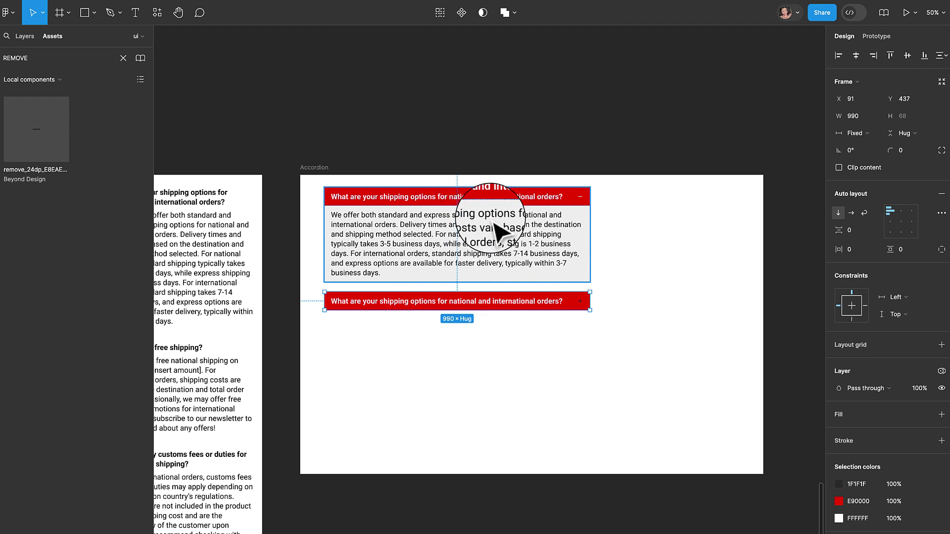
{"action": "left_click", "coordinate": [505, 329]}
{"action": "left_click", "coordinate": [488, 302]}
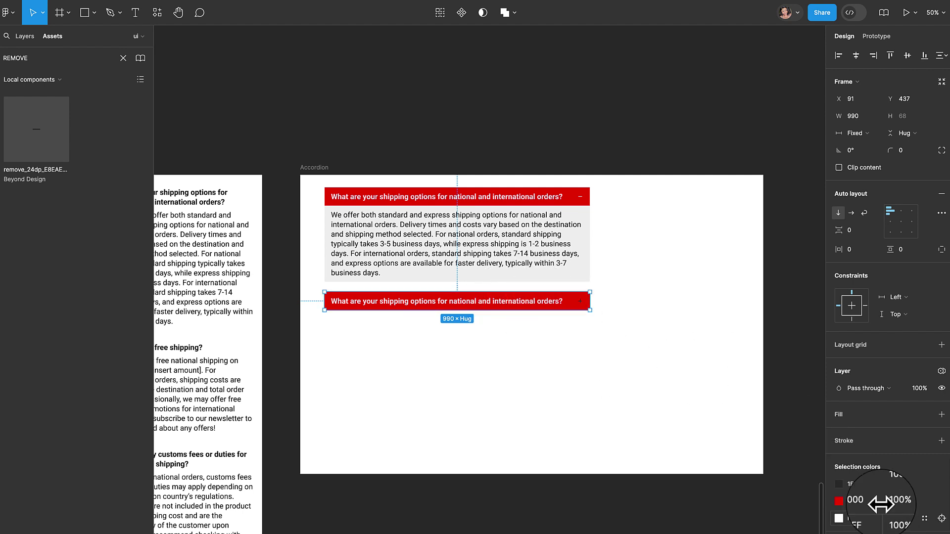
{"action": "left_click", "coordinate": [840, 502]}
{"action": "left_click_drag", "start_coordinate": [736, 347], "coordinate": [722, 302]}
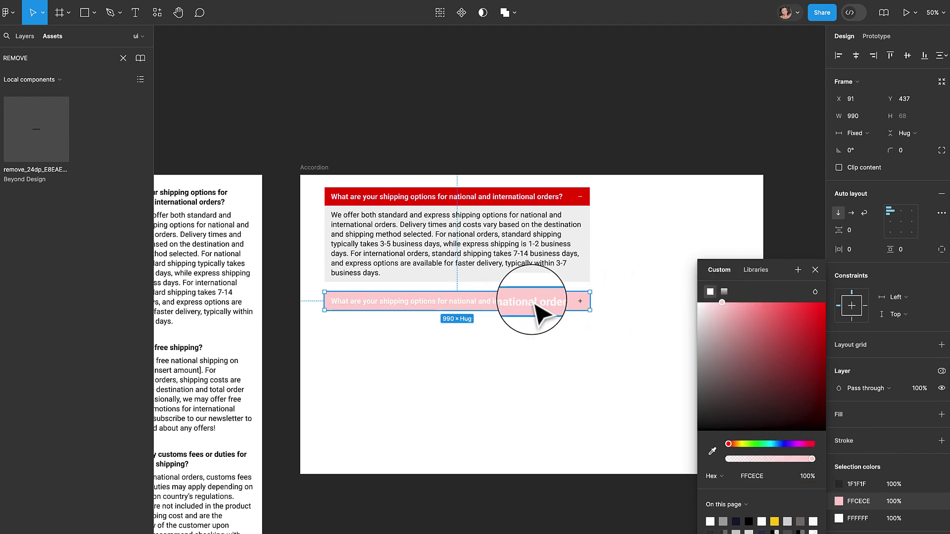
Step: Change the collapsed item's question text and plus icon to black 000000
{"action": "left_click", "coordinate": [839, 518]}
{"action": "left_click_drag", "start_coordinate": [780, 421], "coordinate": [790, 441]}
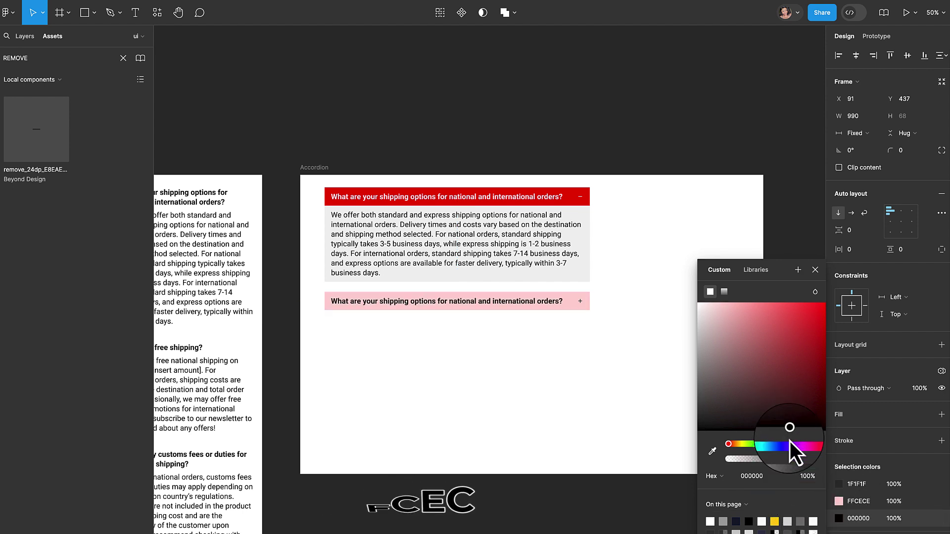
{"action": "left_click", "coordinate": [841, 486]}
{"action": "left_click_drag", "start_coordinate": [757, 408], "coordinate": [731, 431]}
{"action": "left_click", "coordinate": [597, 394]}
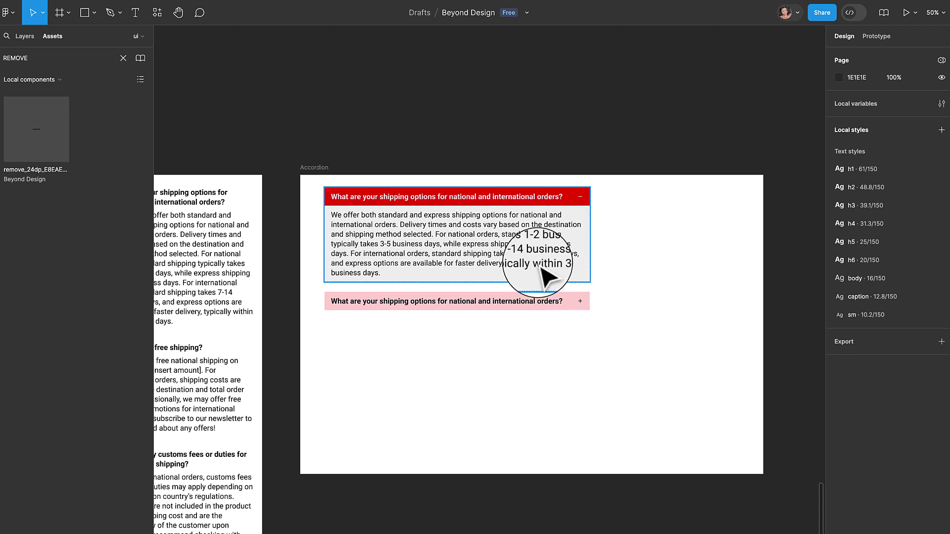
Step: Combine the expanded and collapsed accordion items into one component set
{"action": "left_click", "coordinate": [545, 308]}
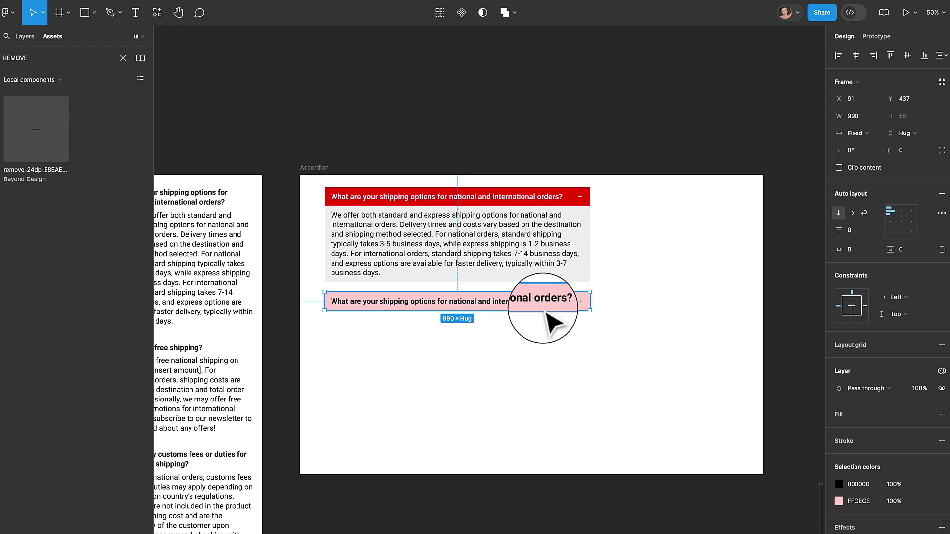
{"action": "key", "text": "plus"}
{"action": "key", "text": "plus"}
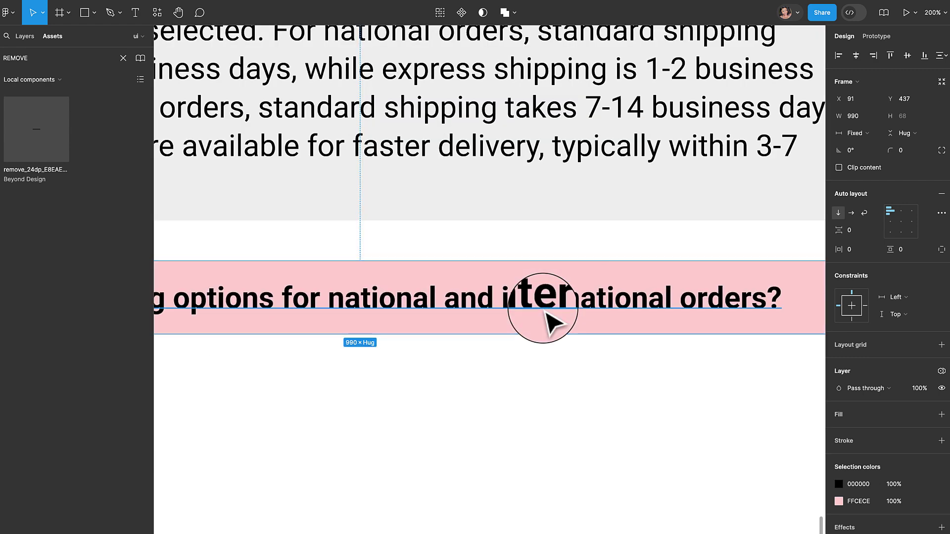
{"action": "key", "text": "minus"}
{"action": "left_click_drag", "start_coordinate": [424, 254], "coordinate": [498, 271]}
{"action": "left_click_drag", "start_coordinate": [636, 405], "coordinate": [524, 168]}
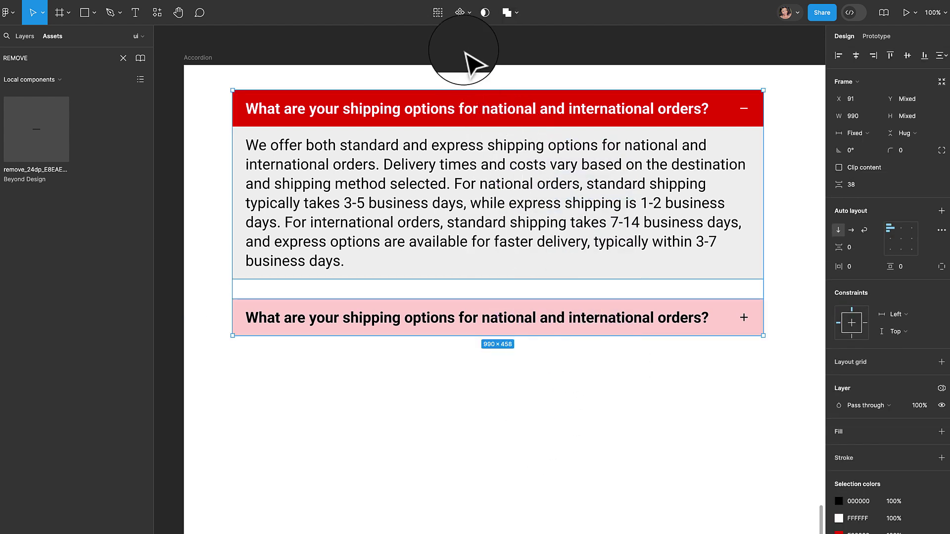
{"action": "left_click", "coordinate": [469, 19]}
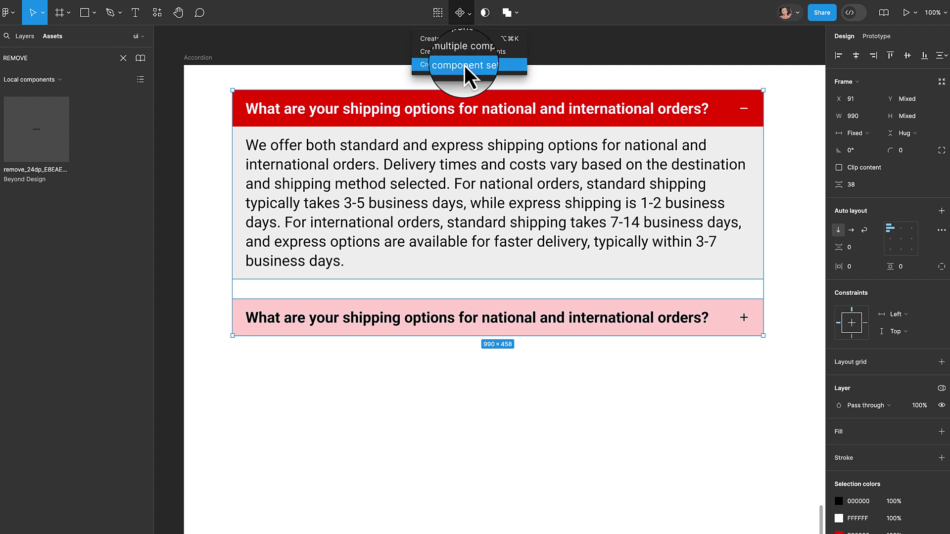
{"action": "left_click", "coordinate": [439, 67]}
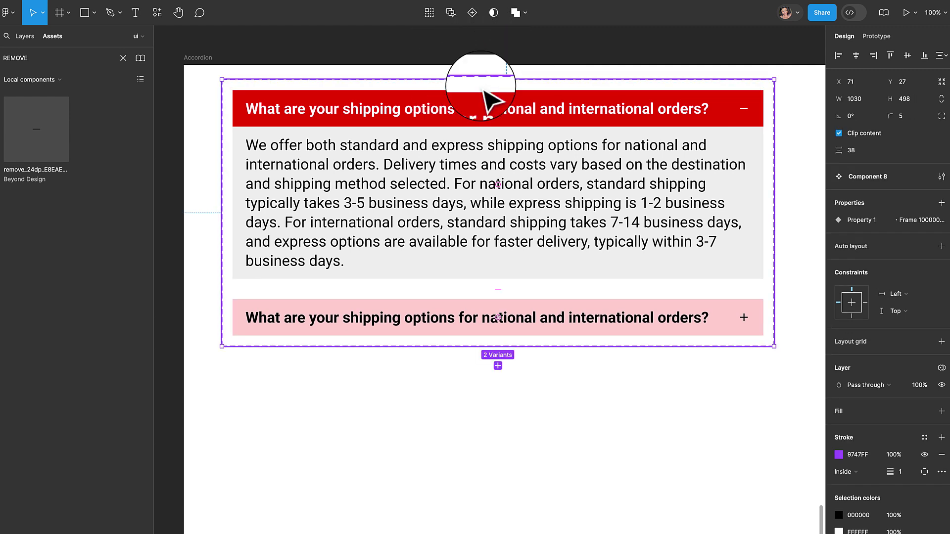
Step: Rename the component set as "Accordion item" and its variant property as "state"
{"action": "double_click", "coordinate": [863, 183]}
{"action": "type", "text": "A"}
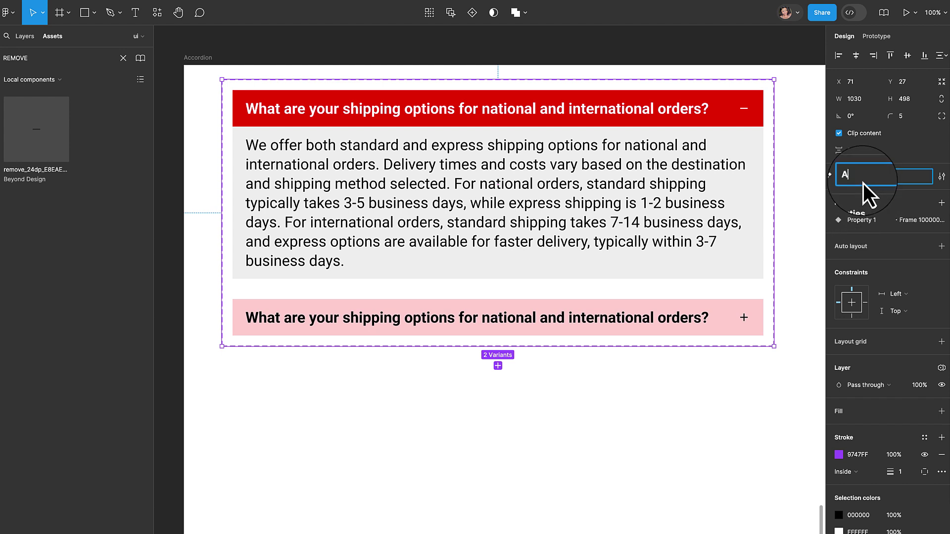
{"action": "type", "text": "ccordion item"}
{"action": "key", "text": "Return"}
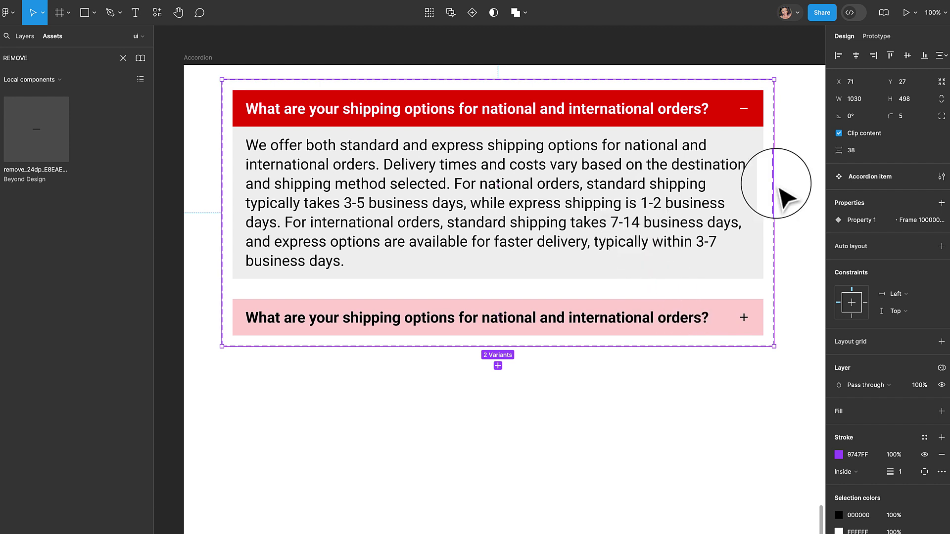
{"action": "double_click", "coordinate": [866, 225]}
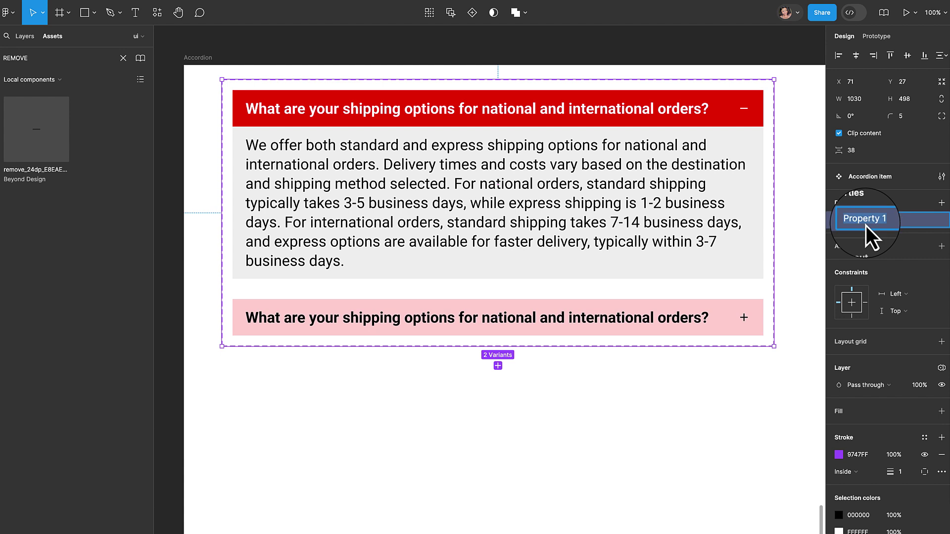
{"action": "type", "text": "state"}
{"action": "key", "text": "Return"}
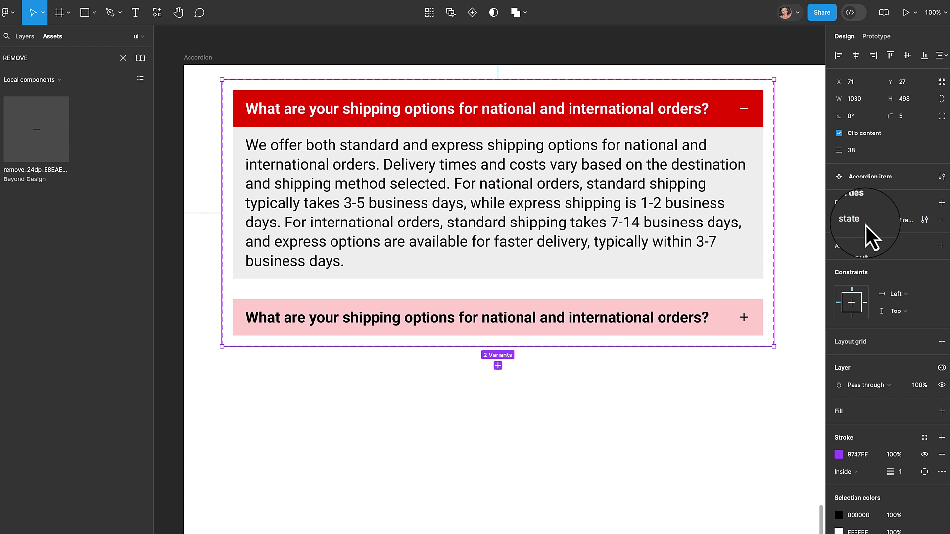
Step: Set the expanded variant's state value to "on" and the collapsed variant's state value to "off"
{"action": "left_click", "coordinate": [669, 186]}
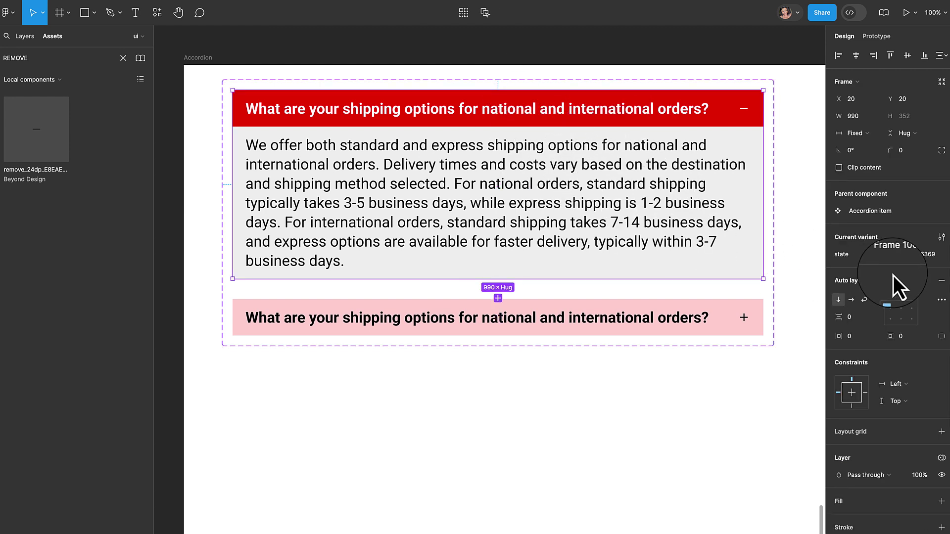
{"action": "left_click", "coordinate": [894, 262]}
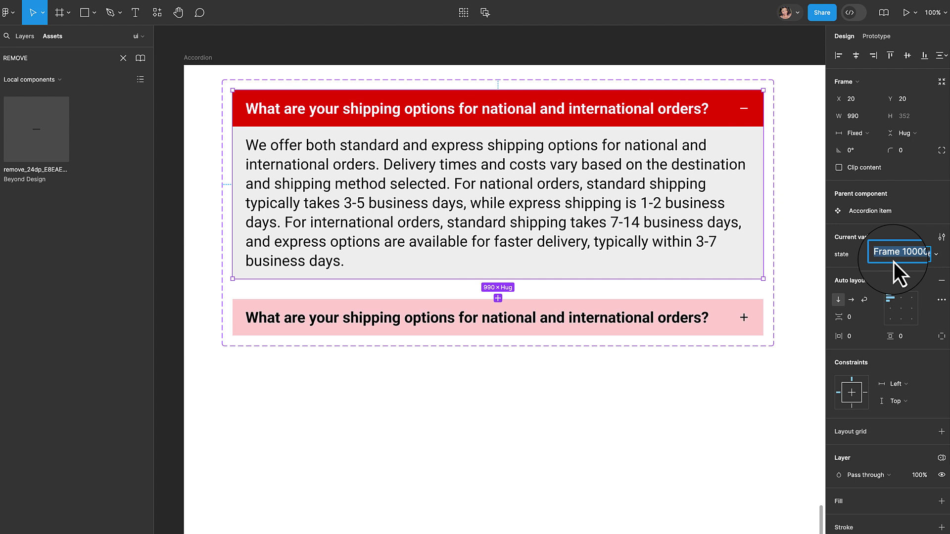
{"action": "type", "text": "on"}
{"action": "key", "text": "Return"}
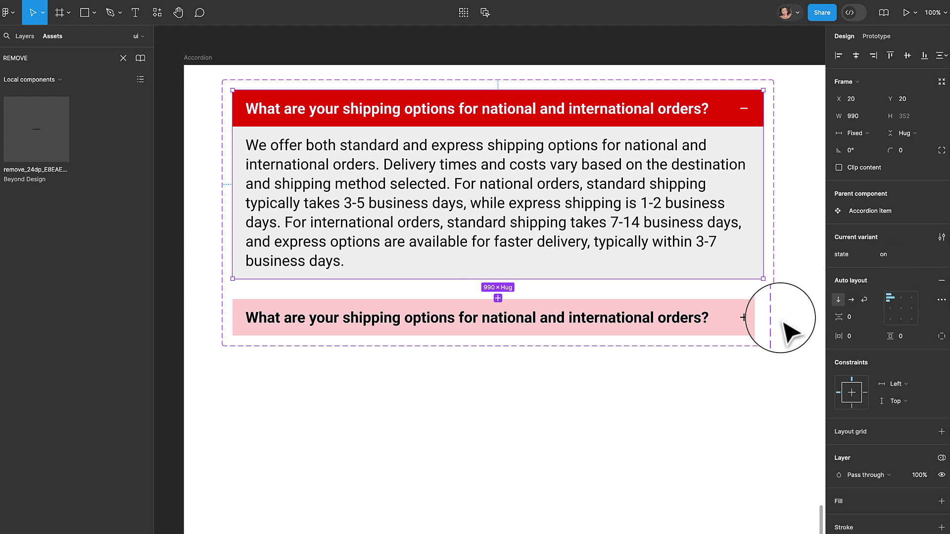
{"action": "left_click", "coordinate": [736, 328]}
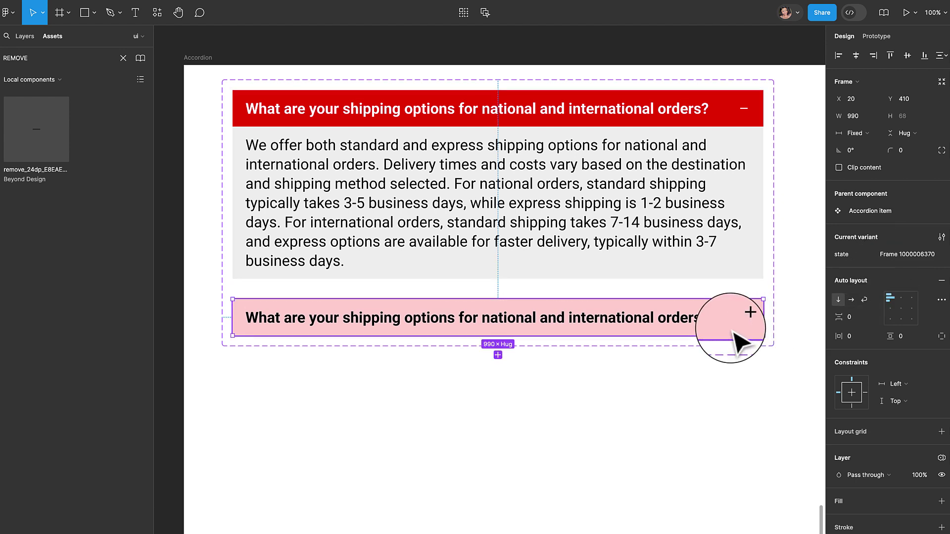
{"action": "left_click", "coordinate": [889, 261]}
{"action": "type", "text": "o"}
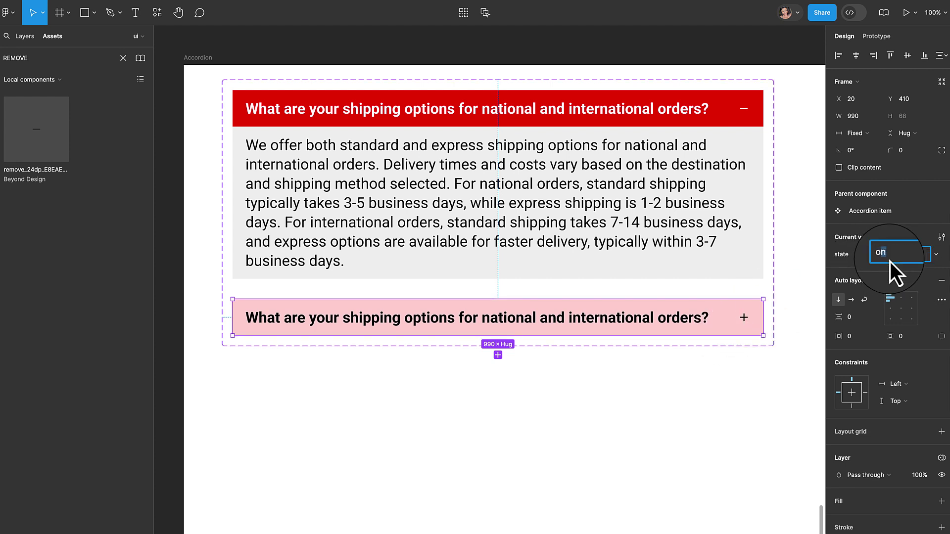
{"action": "type", "text": "ff"}
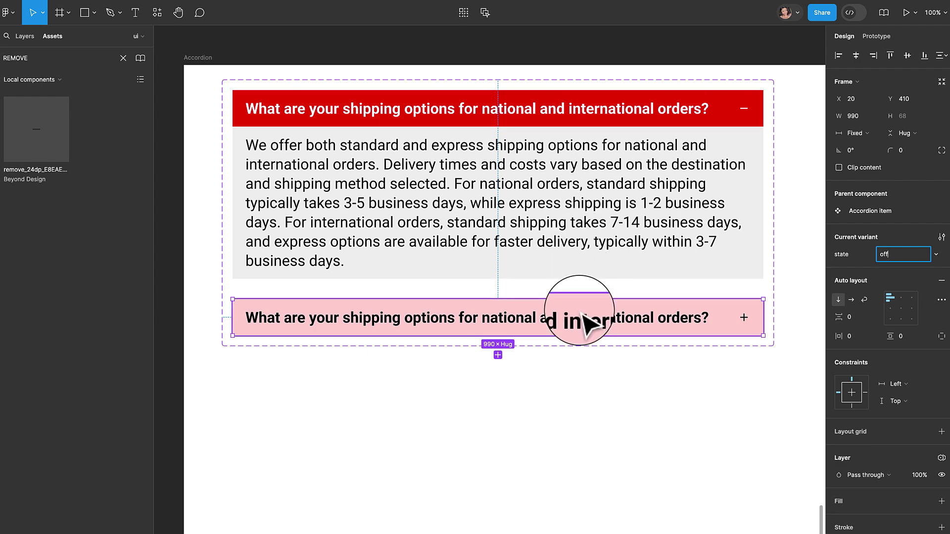
{"action": "left_click", "coordinate": [643, 394]}
Step: Add an On click prototype interaction from the expanded variant to the collapsed one, using Change to with Smart animate, Ease out, 300ms
{"action": "scroll", "coordinate": [660, 65], "scroll_direction": "down", "scroll_amount": 1}
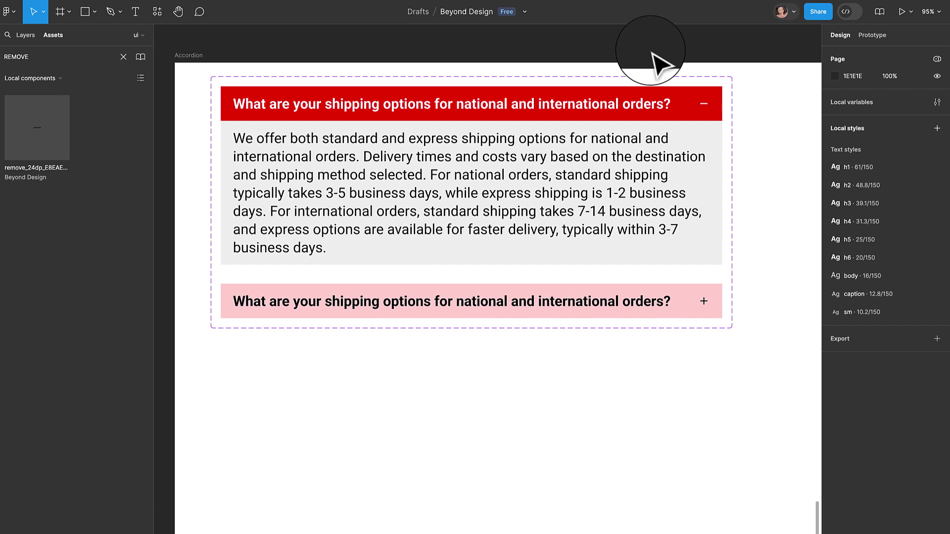
{"action": "left_click", "coordinate": [653, 82]}
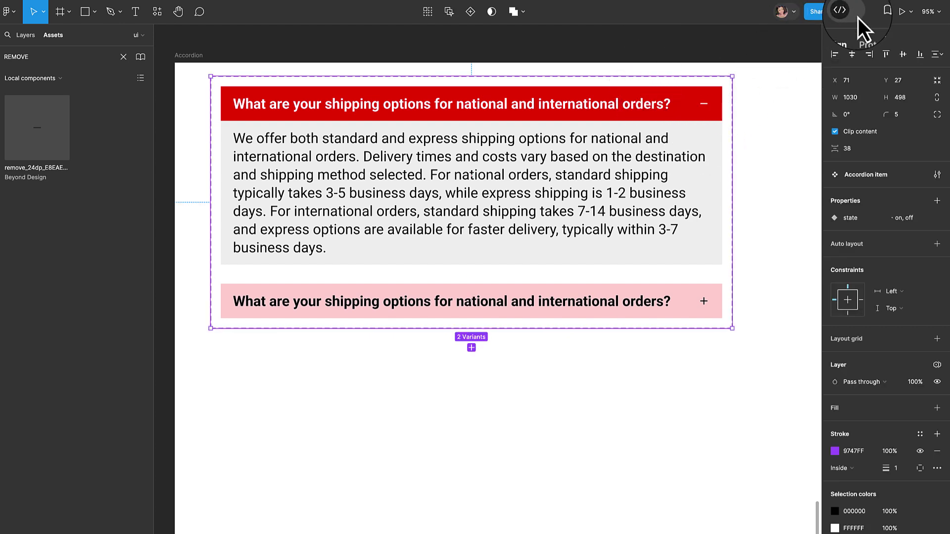
{"action": "left_click", "coordinate": [867, 36]}
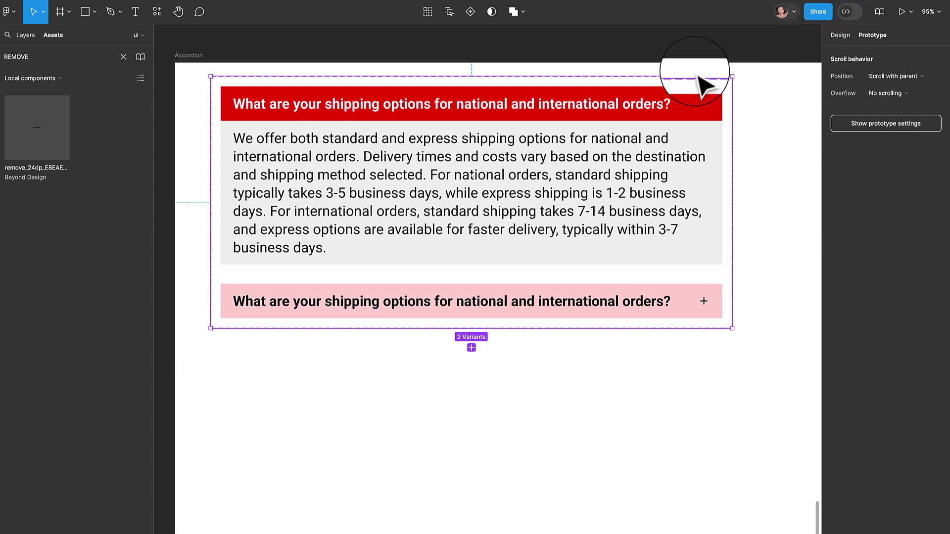
{"action": "left_click", "coordinate": [675, 127]}
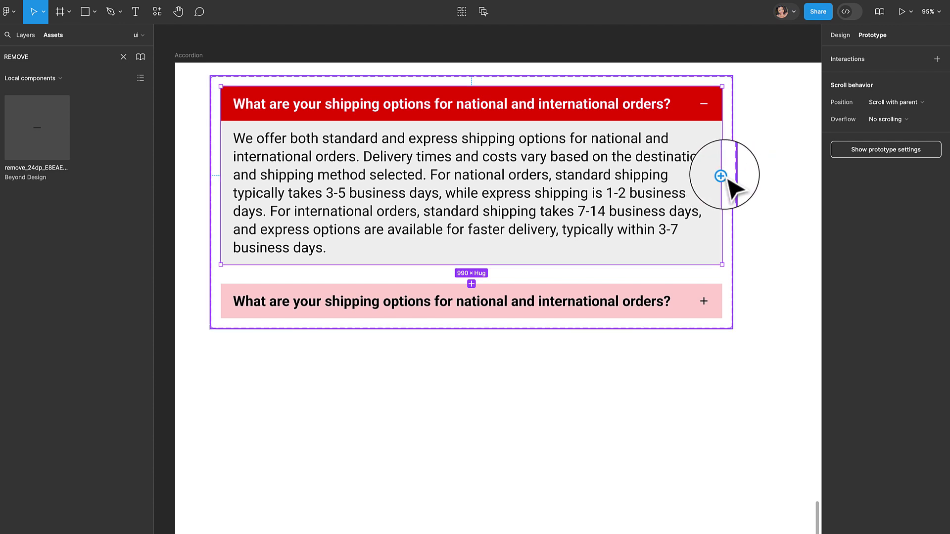
{"action": "left_click_drag", "start_coordinate": [721, 177], "coordinate": [611, 305]}
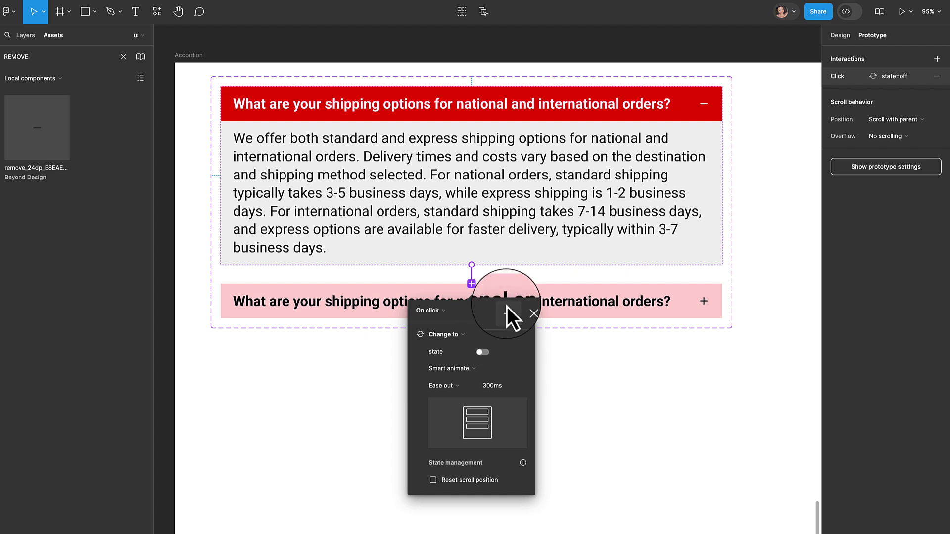
Step: Add the reverse On click Change to interaction from the collapsed variant to the expanded one
{"action": "left_click", "coordinate": [668, 307]}
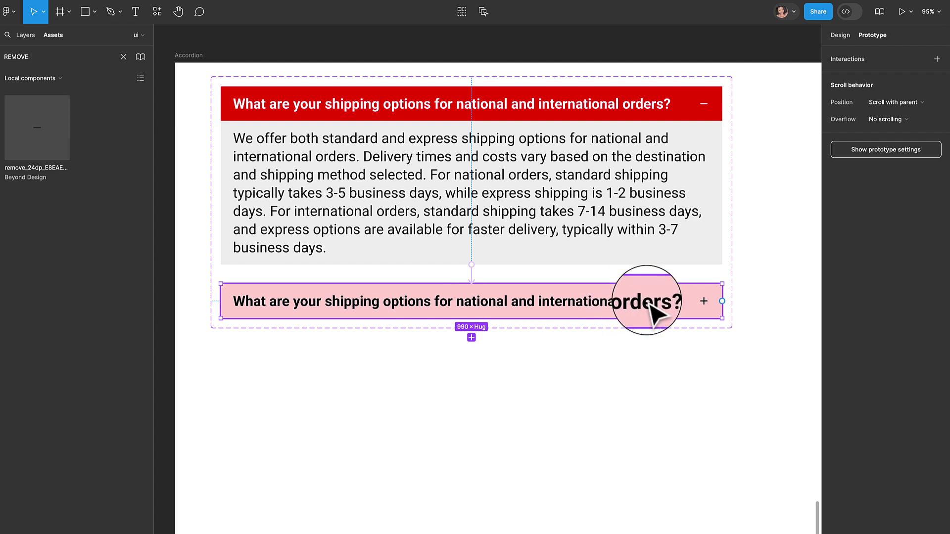
{"action": "left_click_drag", "start_coordinate": [722, 301], "coordinate": [635, 144]}
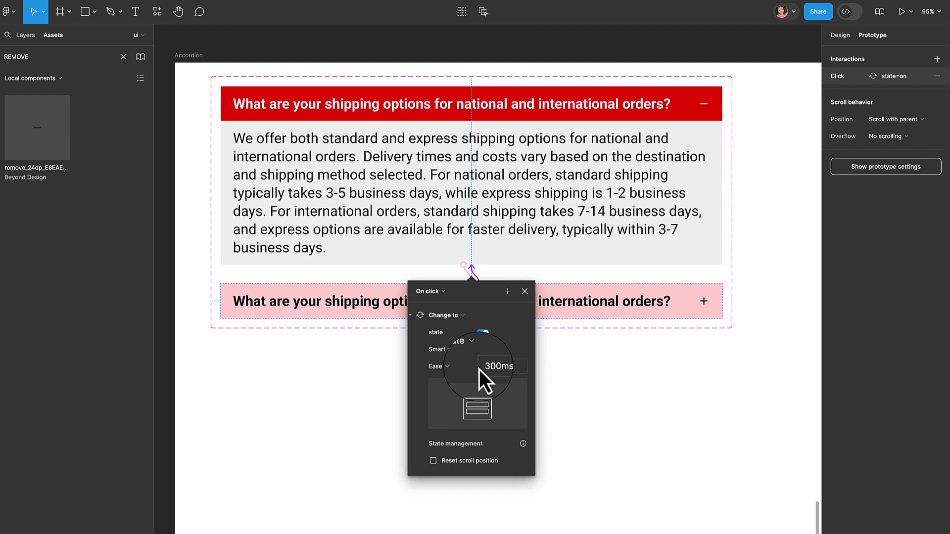
{"action": "left_click", "coordinate": [524, 291]}
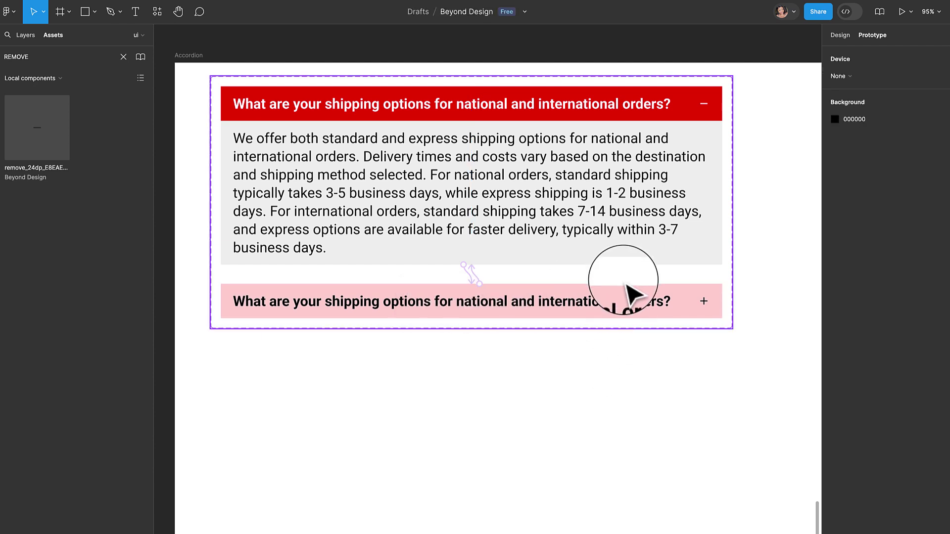
Step: Move the component set above the Accordion frame and place an instance of the collapsed variant inside the frame
{"action": "scroll", "coordinate": [628, 287], "scroll_direction": "down", "scroll_amount": 5}
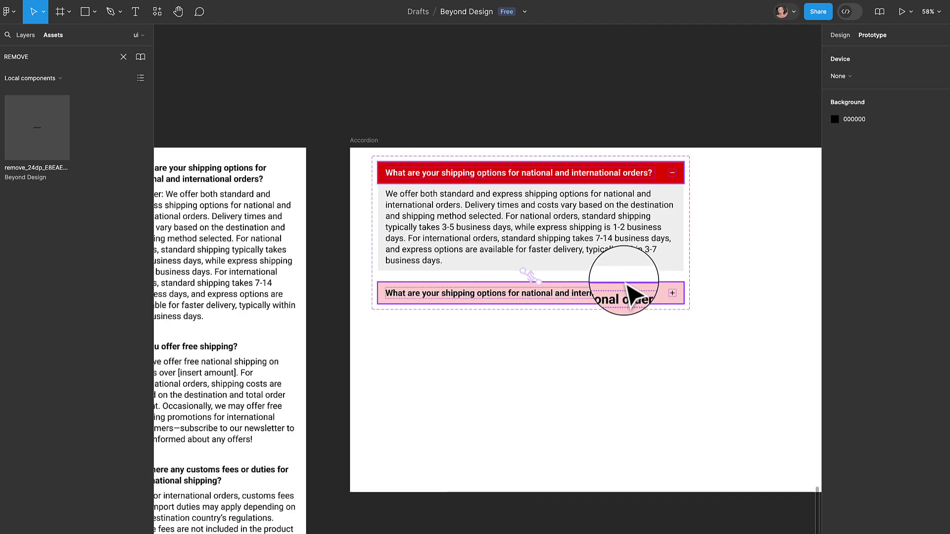
{"action": "left_click_drag", "start_coordinate": [631, 297], "coordinate": [625, 119]}
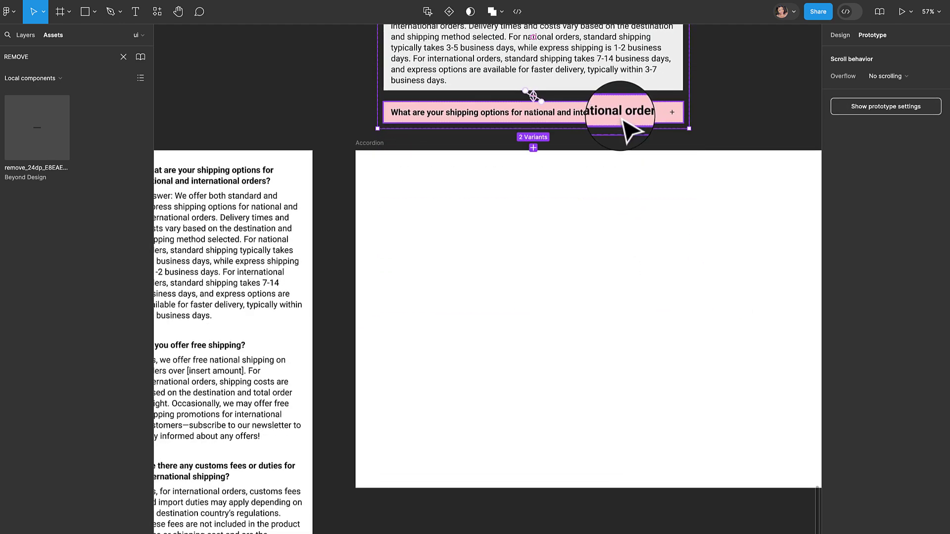
{"action": "left_click", "coordinate": [625, 120]}
{"action": "left_click_drag", "start_coordinate": [624, 121], "coordinate": [628, 233]}
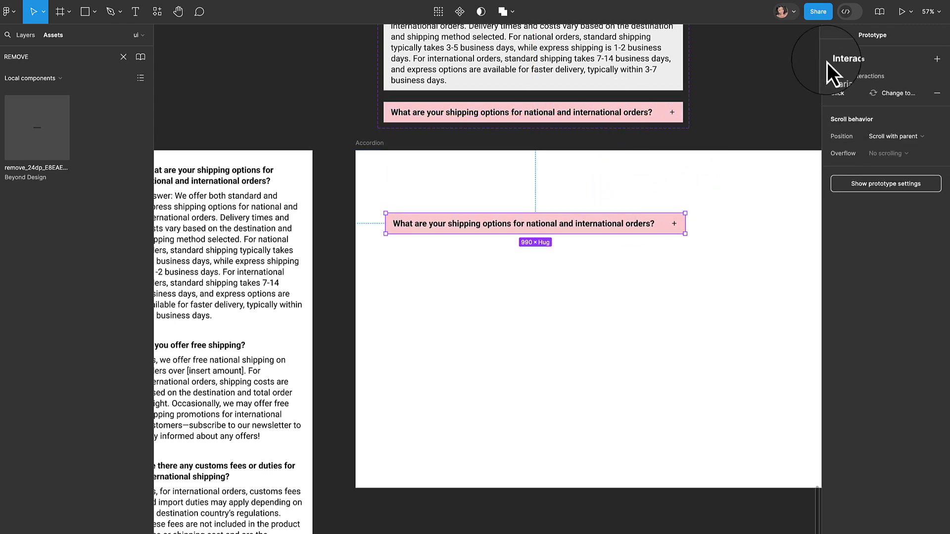
{"action": "left_click", "coordinate": [847, 39]}
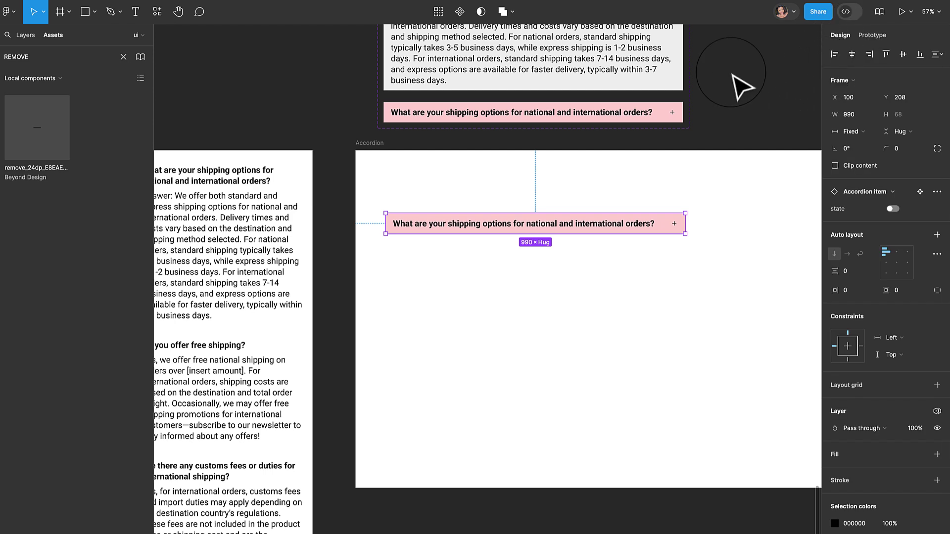
Step: Preview the Accordion frame as a prototype, test expanding and collapsing the item, and return to the design file
{"action": "left_click", "coordinate": [379, 144]}
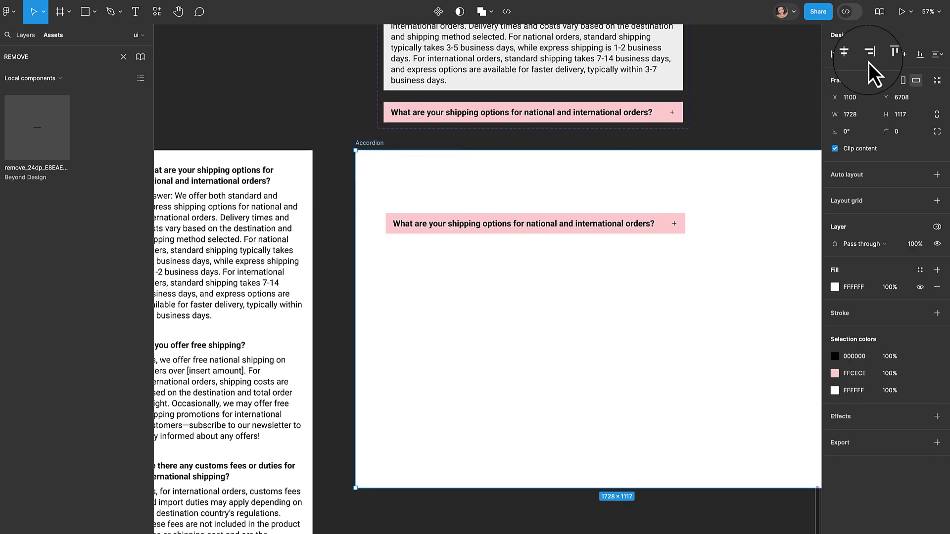
{"action": "left_click", "coordinate": [901, 18]}
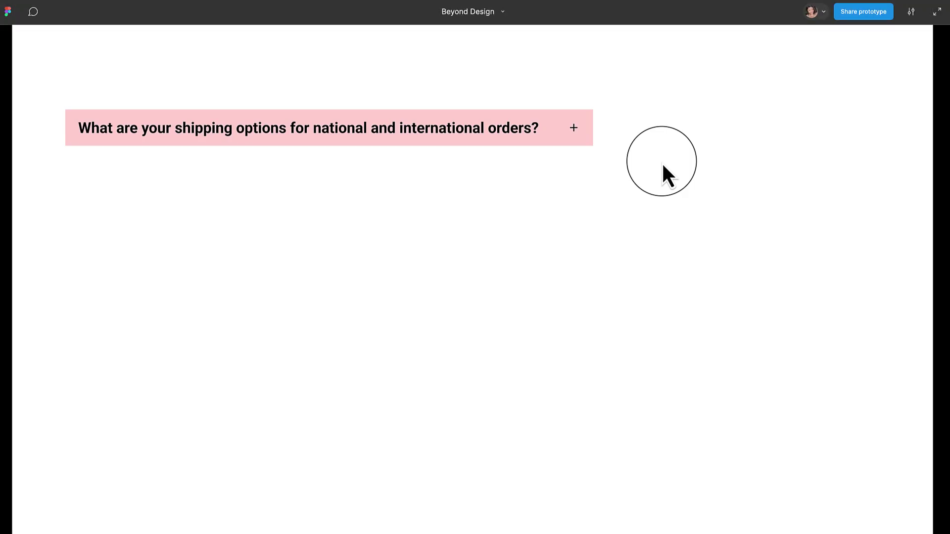
{"action": "left_click", "coordinate": [565, 136]}
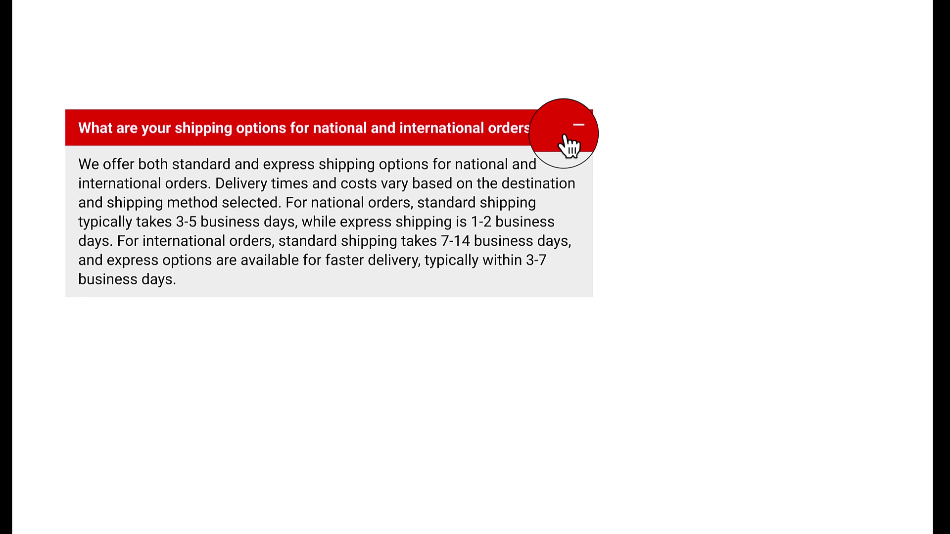
{"action": "left_click", "coordinate": [565, 135]}
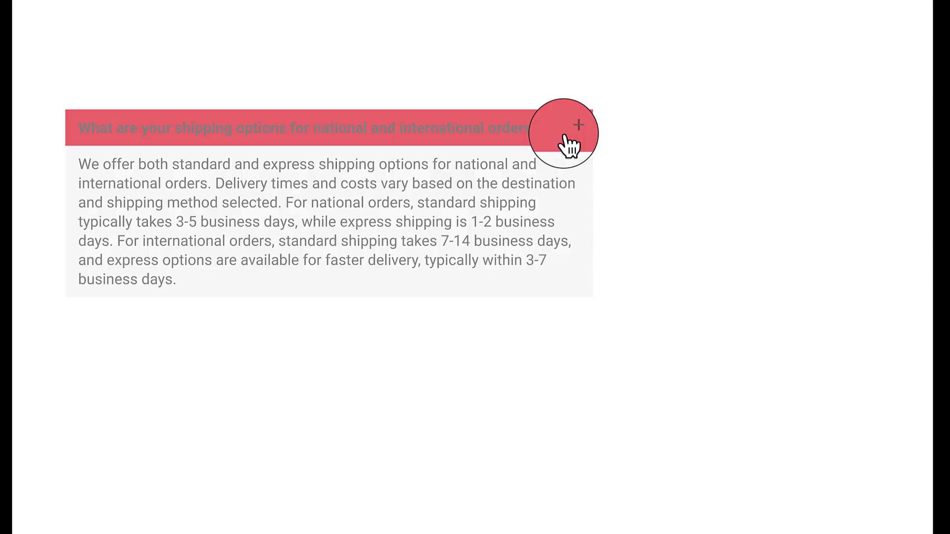
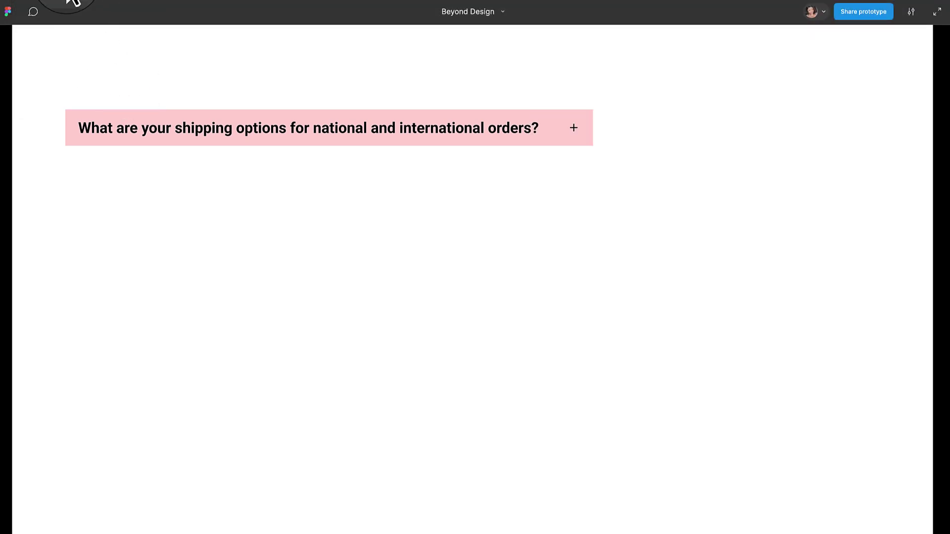
{"action": "left_click", "coordinate": [63, 6]}
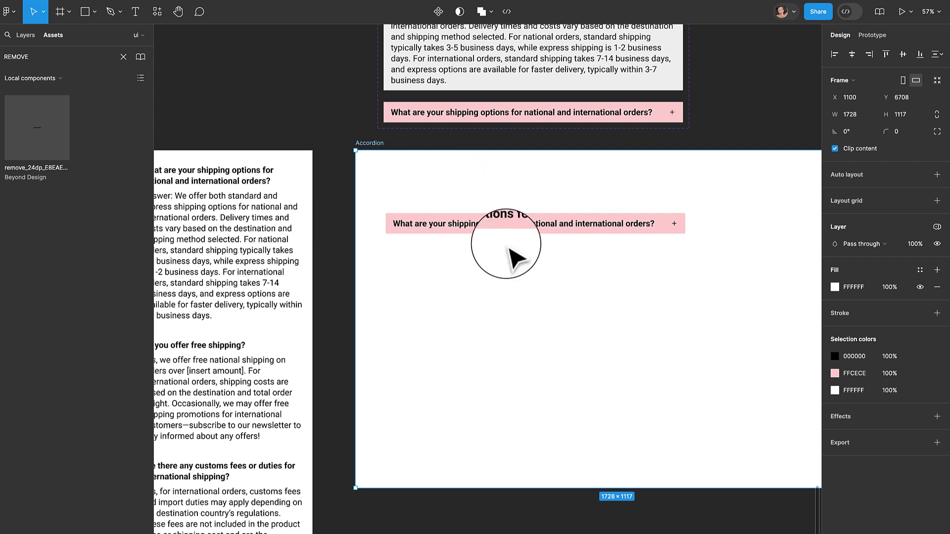
Step: Duplicate the accordion item instance below the original in the Accordion frame and switch the copy's state on
{"action": "key", "text": "ctrl+z"}
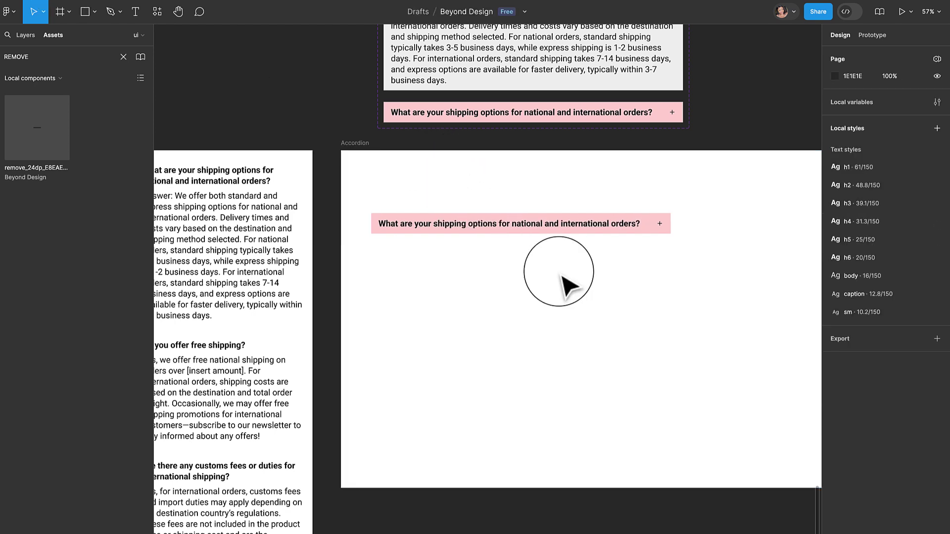
{"action": "key", "text": "ctrl+z"}
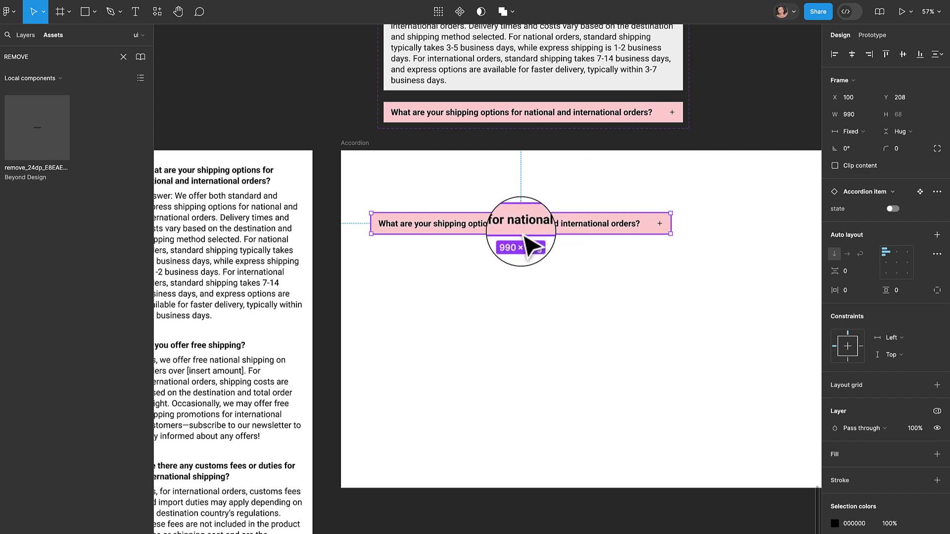
{"action": "left_click_drag", "start_coordinate": [484, 240], "coordinate": [550, 228]}
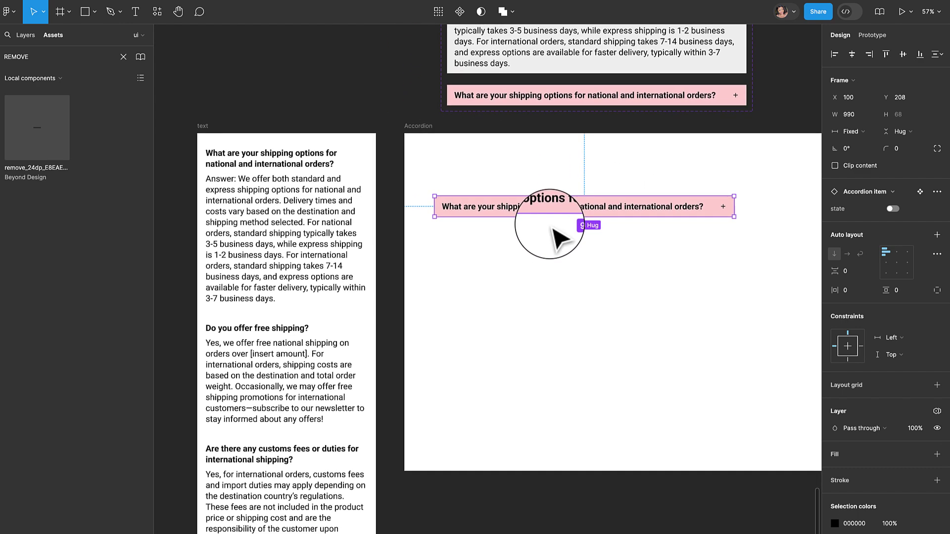
{"action": "scroll", "coordinate": [500, 225], "scroll_direction": "down", "scroll_amount": 1}
{"action": "scroll", "coordinate": [497, 217], "scroll_direction": "down", "scroll_amount": 2}
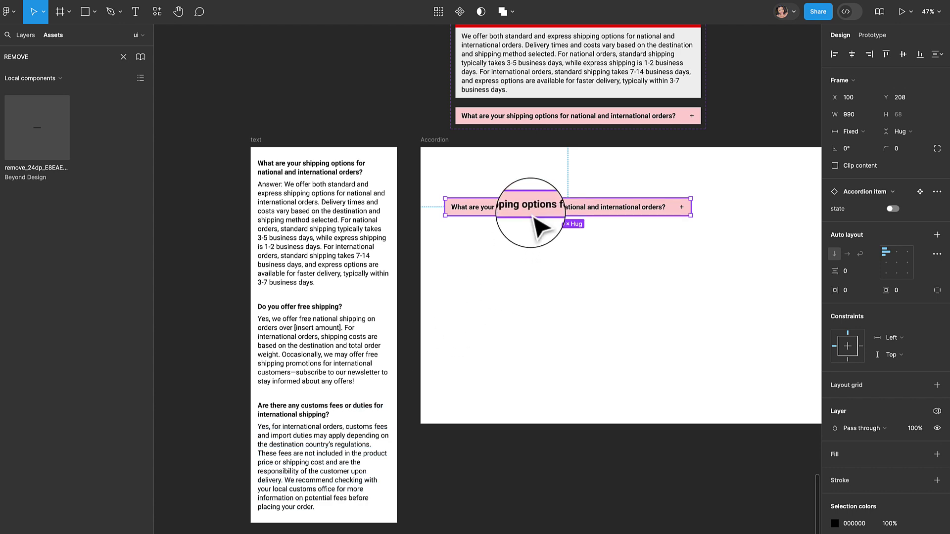
{"action": "left_click_drag", "start_coordinate": [533, 218], "coordinate": [533, 251]}
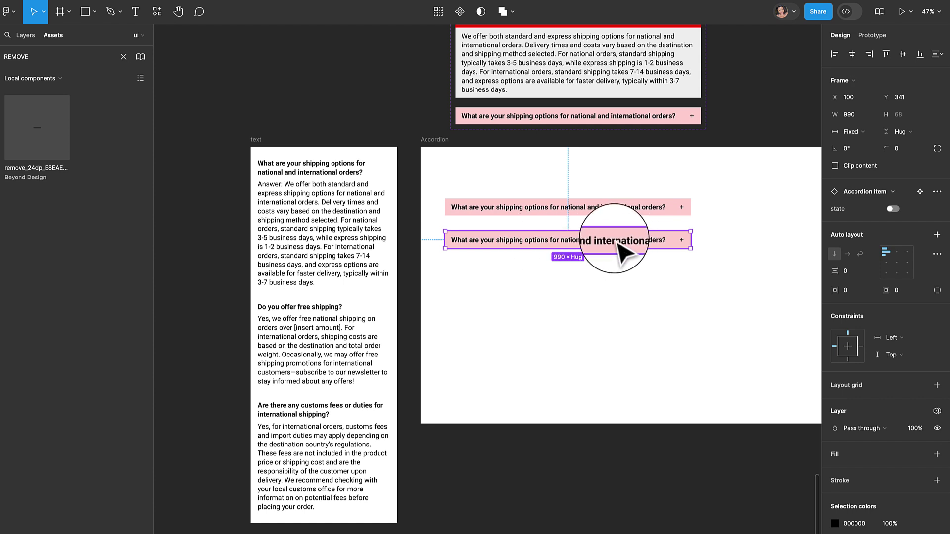
{"action": "left_click", "coordinate": [892, 208]}
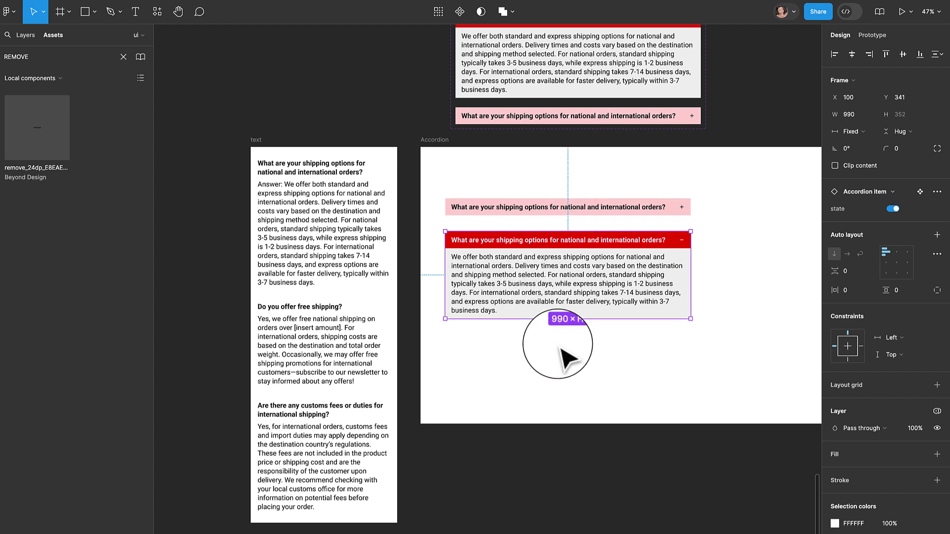
Step: Arrange the expanded item directly above the collapsed one near the frame's upper edge and duplicate the collapsed item beneath them
{"action": "left_click_drag", "start_coordinate": [584, 292], "coordinate": [591, 283]}
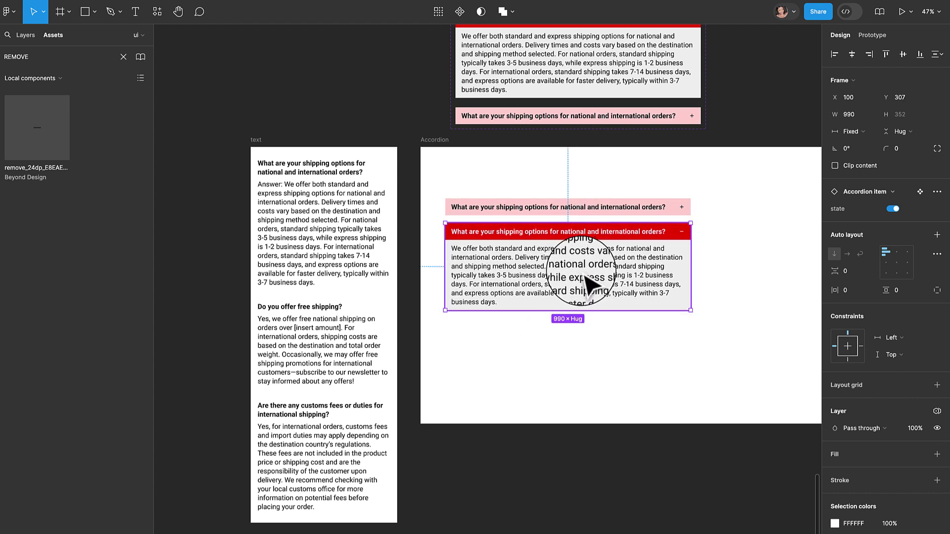
{"action": "left_click_drag", "start_coordinate": [574, 210], "coordinate": [624, 336]}
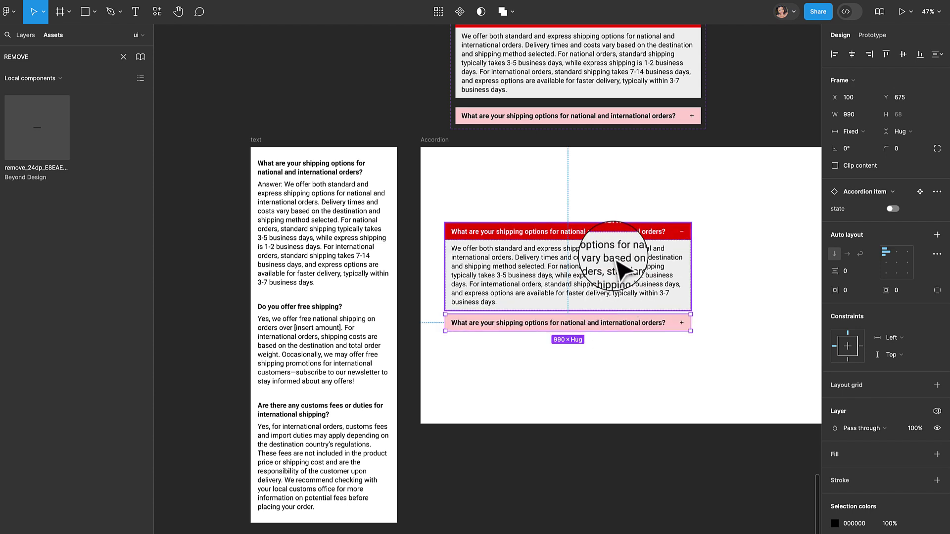
{"action": "left_click", "coordinate": [621, 269], "text": "shift"}
{"action": "left_click_drag", "start_coordinate": [621, 269], "coordinate": [627, 239]}
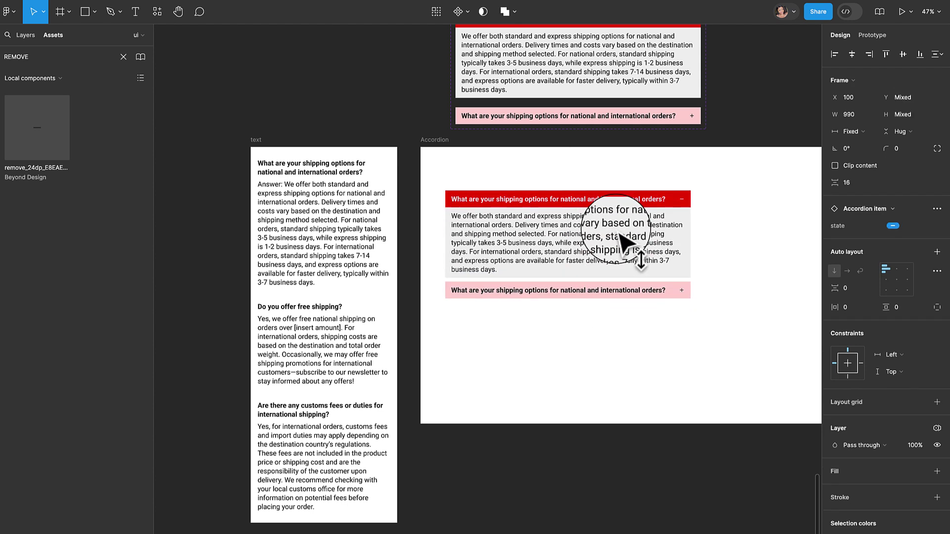
{"action": "left_click", "coordinate": [515, 293]}
{"action": "left_click_drag", "start_coordinate": [514, 294], "coordinate": [545, 296]}
Step: Replace the second accordion item's question with "Do you offer free shipping?" copied from the text frame
{"action": "double_click", "coordinate": [314, 308]}
{"action": "key", "text": "ctrl+c"}
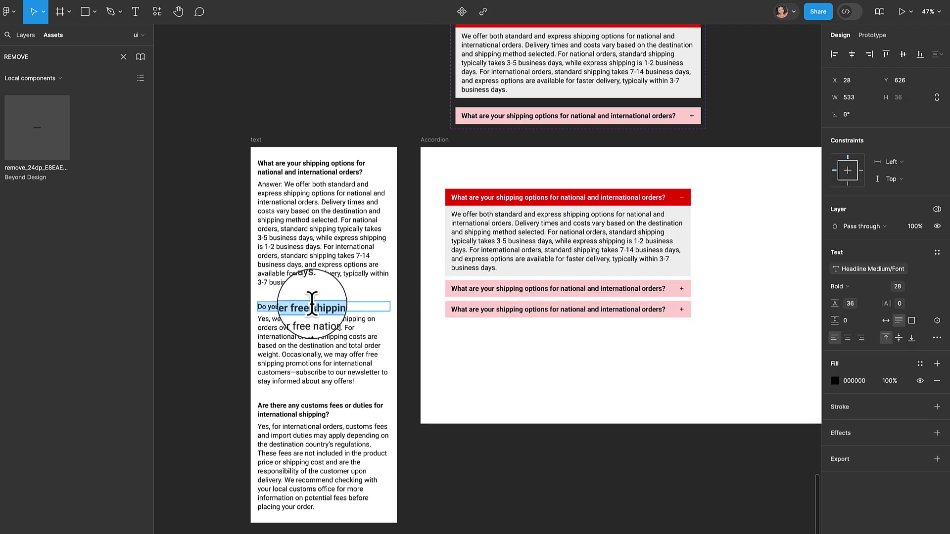
{"action": "double_click", "coordinate": [460, 289]}
{"action": "key", "text": "ctrl+v"}
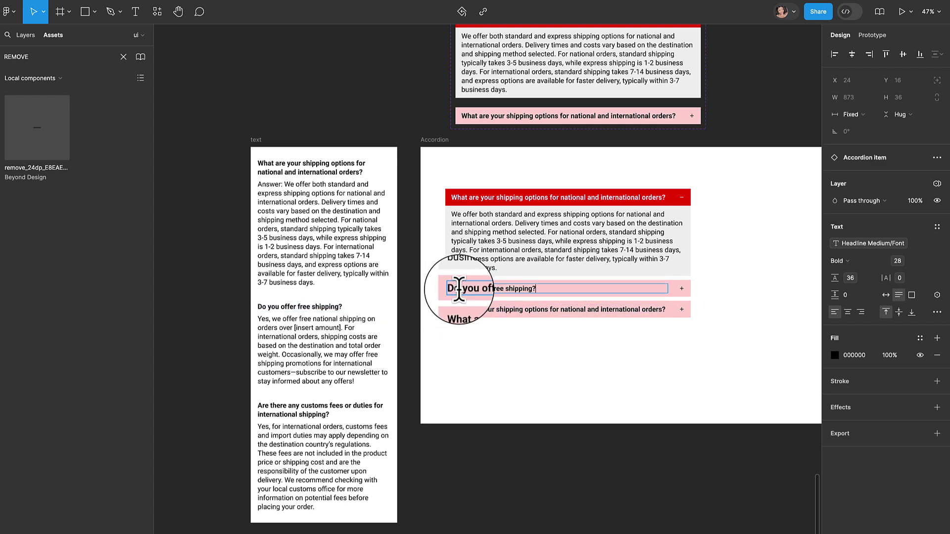
Step: Replace the third accordion item's question with "Are there any customs fees or duties for international shipping?" copied from the text frame
{"action": "double_click", "coordinate": [332, 414]}
{"action": "key", "text": "ctrl+c"}
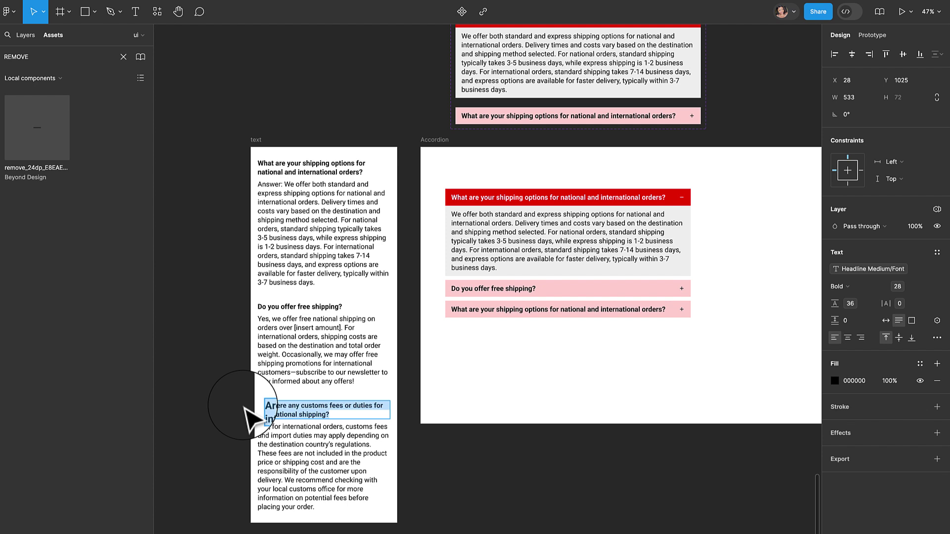
{"action": "double_click", "coordinate": [525, 309]}
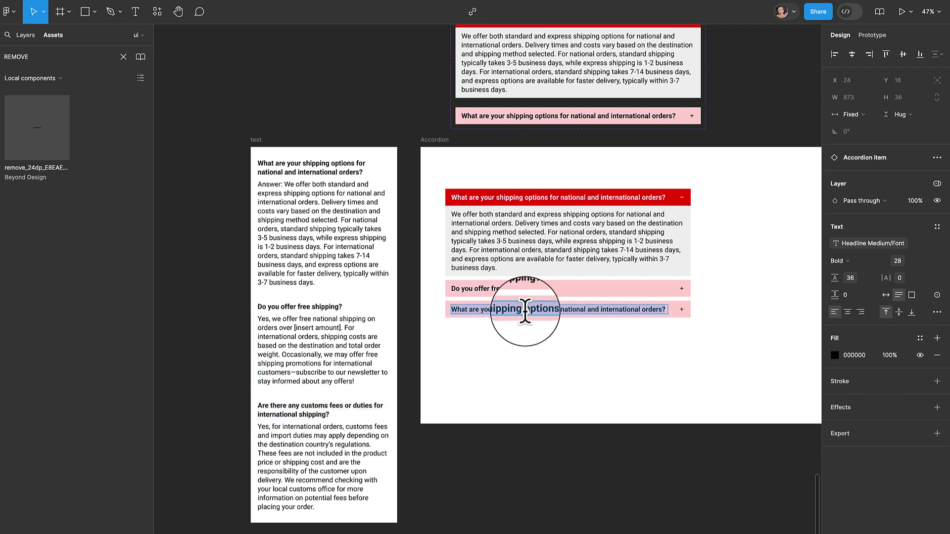
{"action": "key", "text": "ctrl+v"}
{"action": "key", "text": "Escape"}
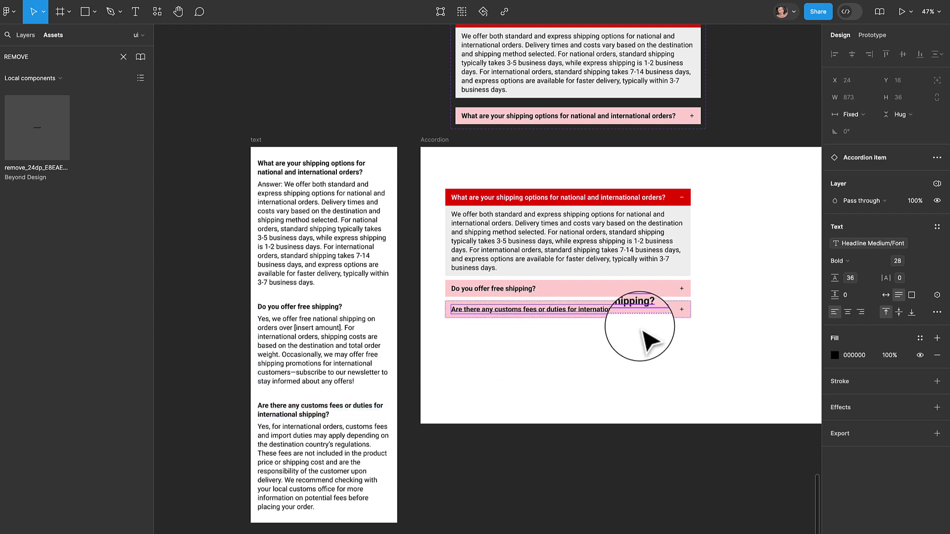
{"action": "left_click", "coordinate": [643, 343]}
Step: Select all three accordion items and move them out of the Accordion frame onto the empty canvas below it
{"action": "scroll", "coordinate": [569, 317], "scroll_direction": "right", "scroll_amount": 5}
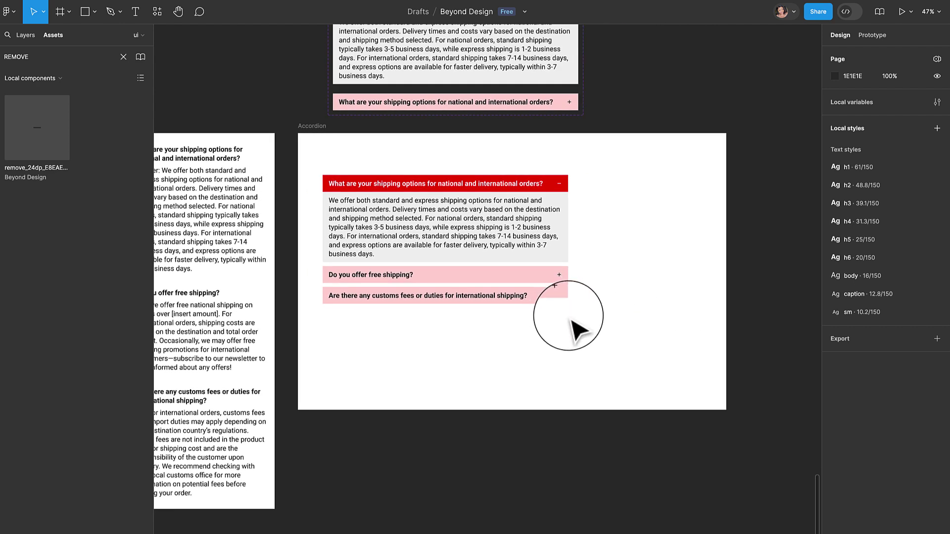
{"action": "left_click_drag", "start_coordinate": [584, 322], "coordinate": [479, 318]}
{"action": "scroll", "coordinate": [495, 173], "scroll_direction": "down", "scroll_amount": 4}
{"action": "scroll", "coordinate": [495, 173], "scroll_direction": "left", "scroll_amount": 1}
{"action": "scroll", "coordinate": [536, 312], "scroll_direction": "down", "scroll_amount": 5}
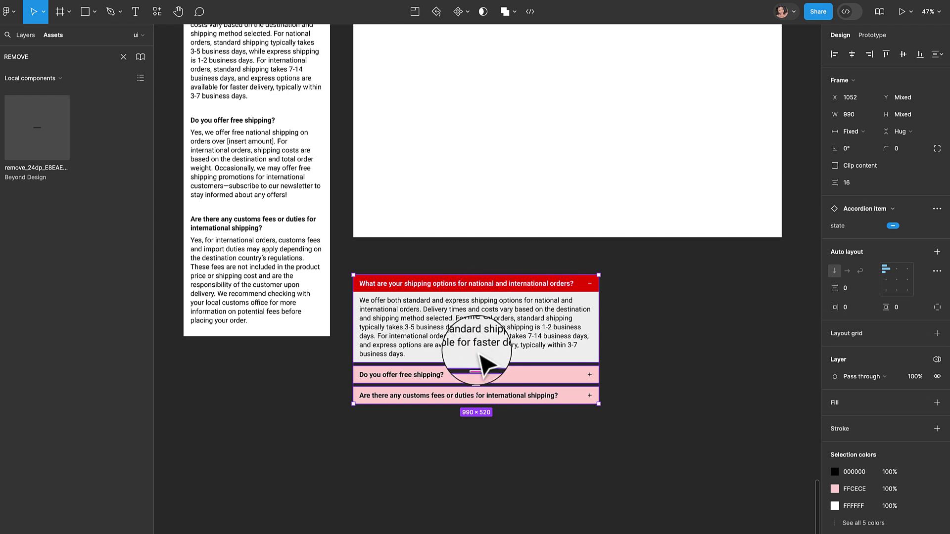
Step: Wrap the three accordion items in one vertical auto layout frame with 16 spacing
{"action": "left_click", "coordinate": [479, 381]}
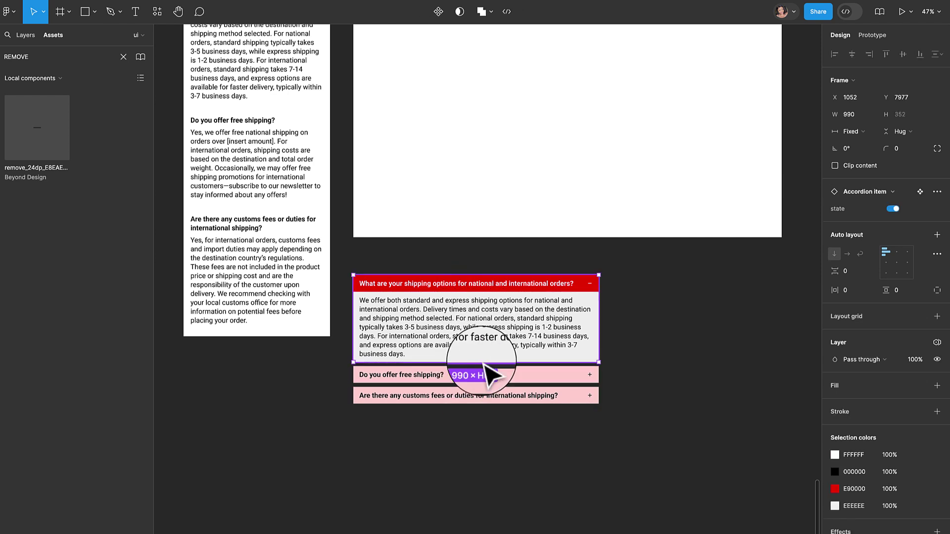
{"action": "left_click", "coordinate": [483, 397]}
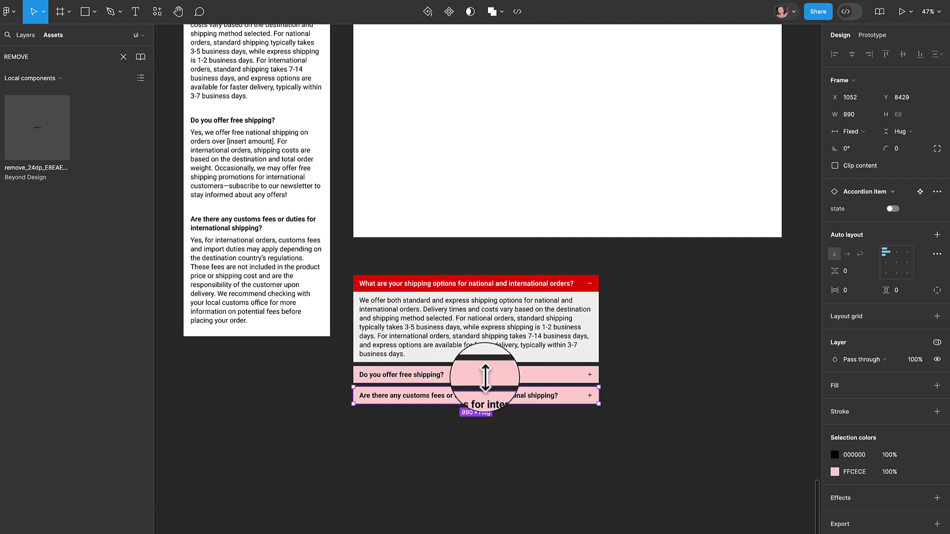
{"action": "left_click", "coordinate": [501, 353], "text": "shift"}
{"action": "left_click_drag", "start_coordinate": [501, 353], "coordinate": [578, 330]}
{"action": "key", "text": "shift+a"}
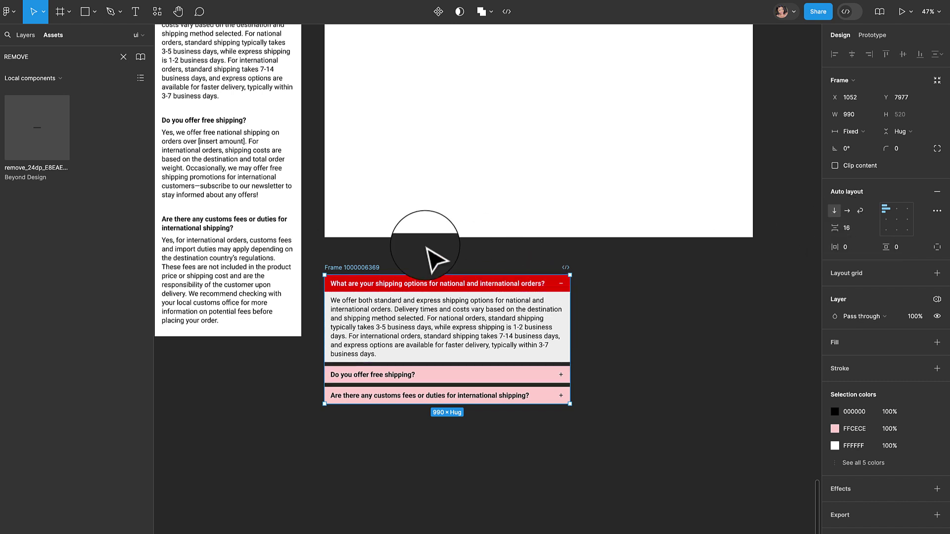
Step: Rename the new auto layout frame q1 and duplicate it to its right
{"action": "double_click", "coordinate": [350, 268]}
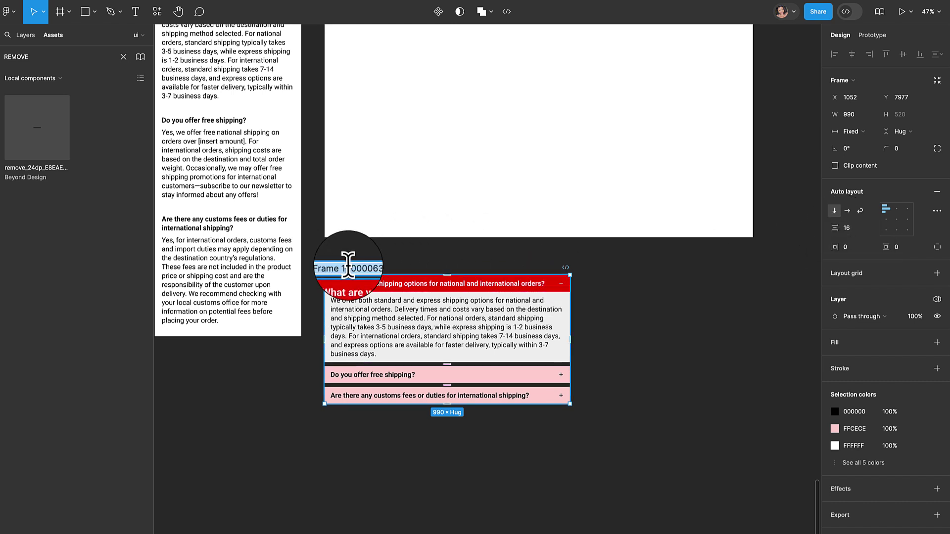
{"action": "left_click", "coordinate": [315, 273]}
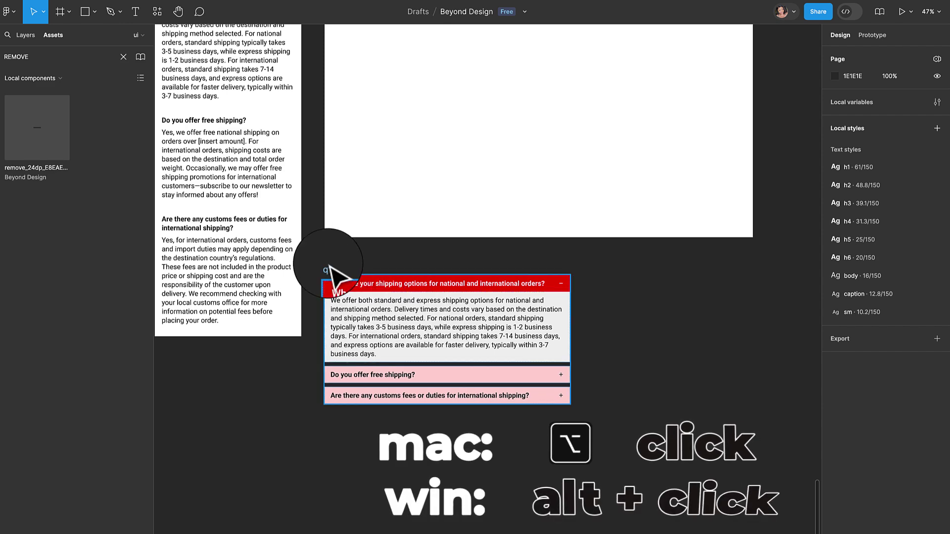
{"action": "left_click", "coordinate": [341, 282]}
{"action": "left_click_drag", "start_coordinate": [396, 296], "coordinate": [636, 322]}
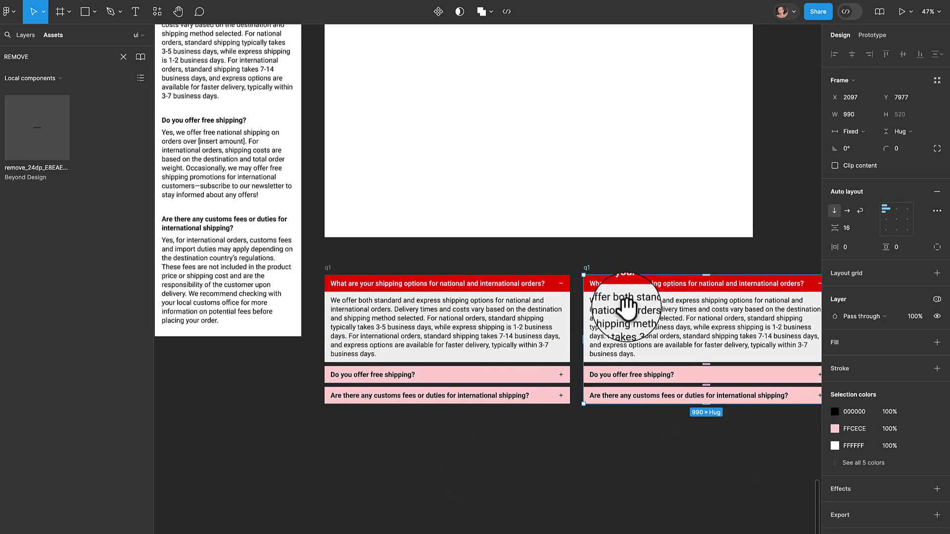
Step: In the duplicated frame, switch the first item's state off and the "Do you offer free shipping?" item's state on
{"action": "scroll", "coordinate": [636, 322], "scroll_direction": "right", "scroll_amount": 3}
{"action": "double_click", "coordinate": [592, 322]}
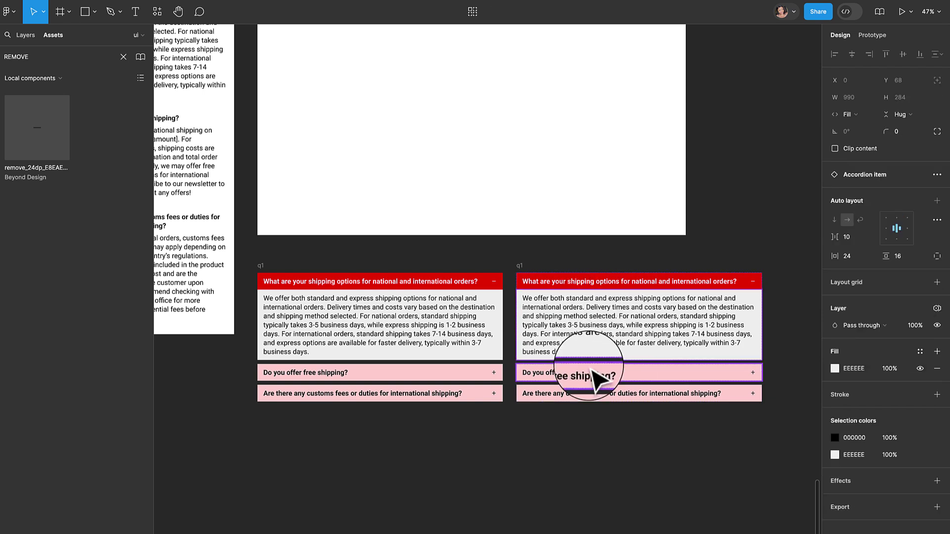
{"action": "key", "text": "shift+Return"}
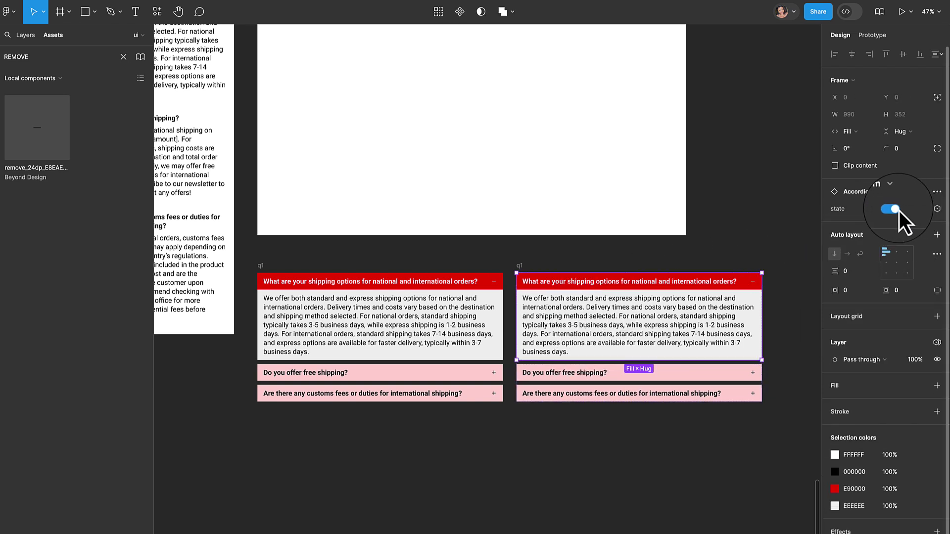
{"action": "left_click", "coordinate": [894, 211]}
{"action": "key", "text": "Tab"}
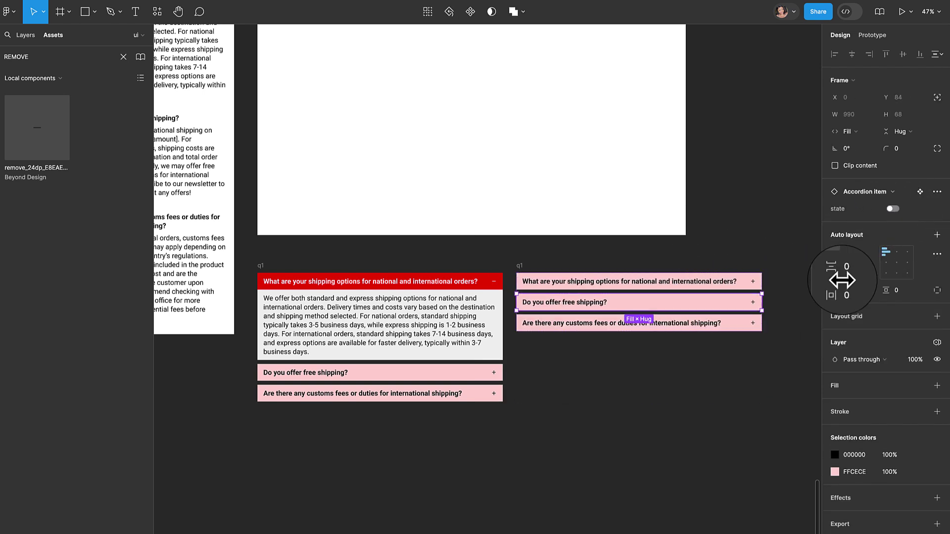
{"action": "left_click", "coordinate": [894, 208]}
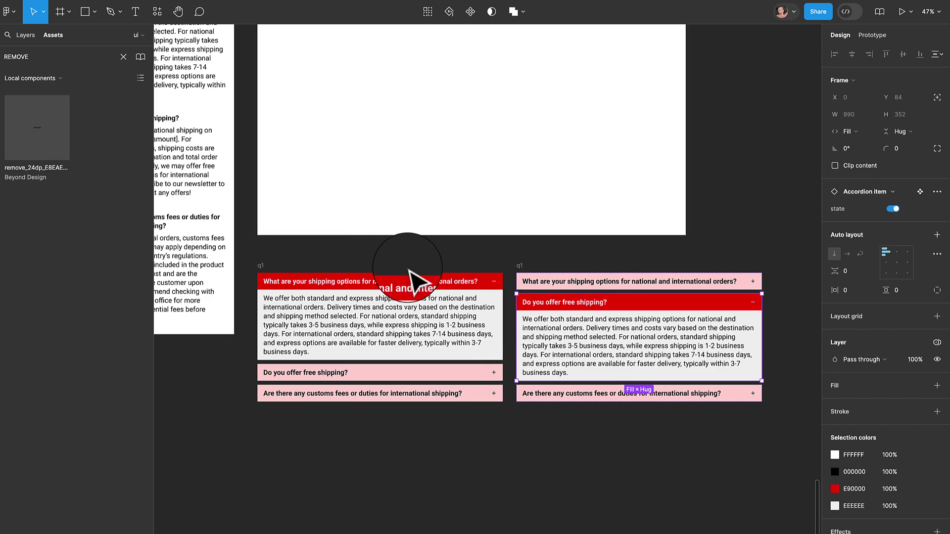
Step: Replace the expanded free shipping item's answer with the matching answer from the text frame, pasted to match the existing style
{"action": "left_click_drag", "start_coordinate": [415, 282], "coordinate": [511, 273]}
{"action": "double_click", "coordinate": [289, 188]}
{"action": "key", "text": "ctrl+c"}
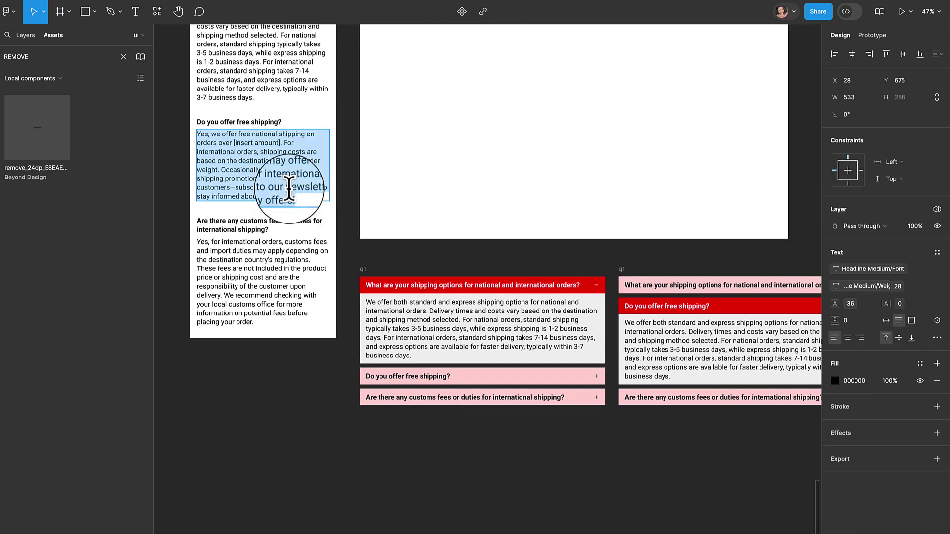
{"action": "double_click", "coordinate": [670, 358]}
{"action": "key", "text": "ctrl+a"}
{"action": "right_click", "coordinate": [665, 369]}
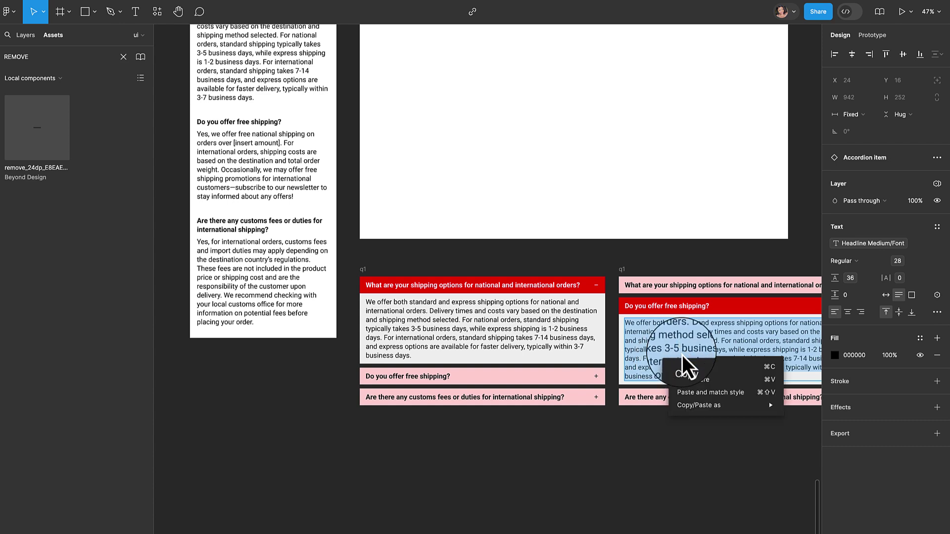
{"action": "left_click", "coordinate": [685, 393]}
{"action": "key", "text": "Escape"}
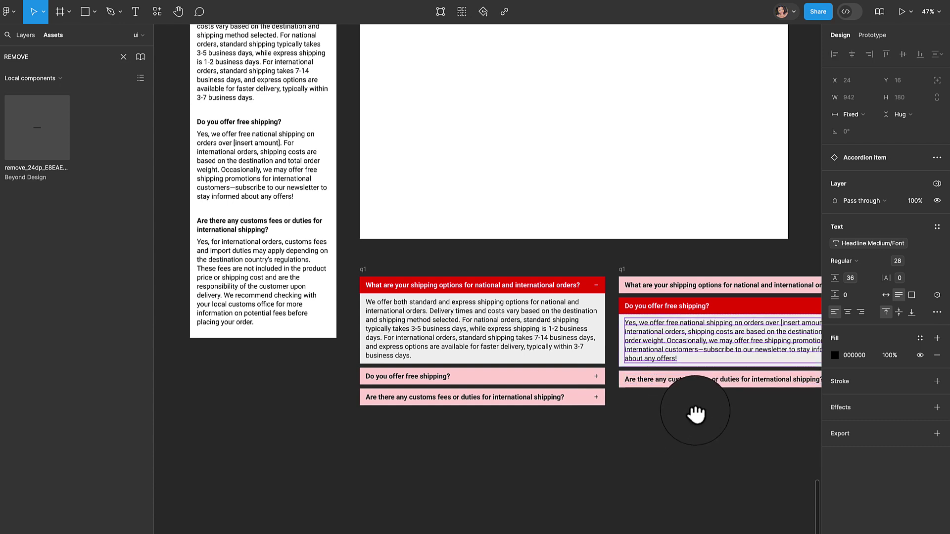
Step: Duplicate the frame with the expanded free shipping item to its right
{"action": "scroll", "coordinate": [696, 414], "scroll_direction": "right", "scroll_amount": 5}
{"action": "left_click_drag", "start_coordinate": [611, 413], "coordinate": [399, 278]}
{"action": "left_click", "coordinate": [389, 254]}
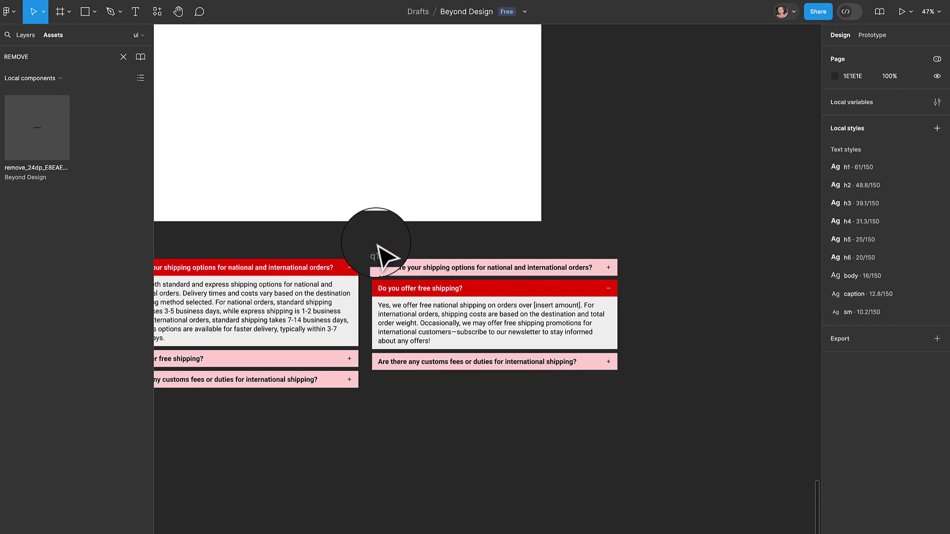
{"action": "left_click", "coordinate": [375, 253]}
{"action": "left_click_drag", "start_coordinate": [375, 253], "coordinate": [639, 260]}
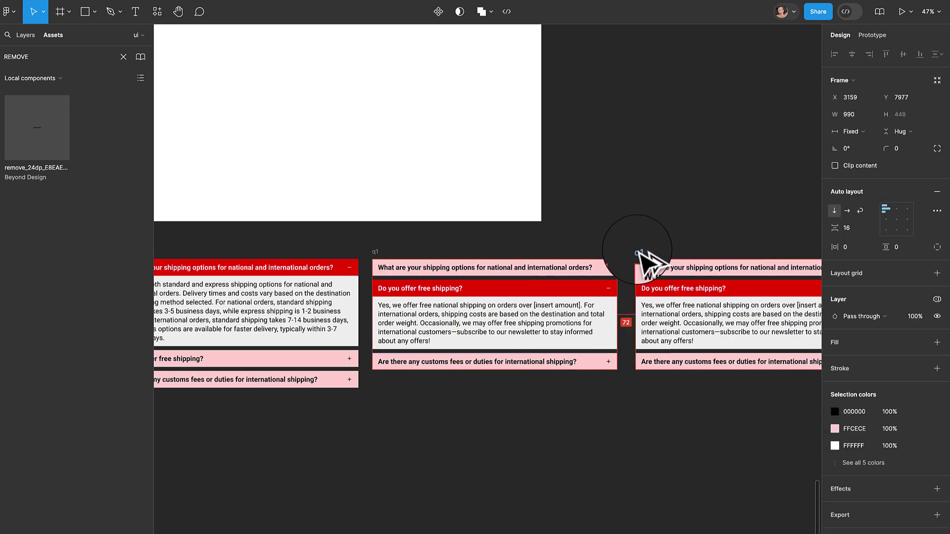
Step: Rename the second accordion frame q2 and the third one q3
{"action": "double_click", "coordinate": [375, 252]}
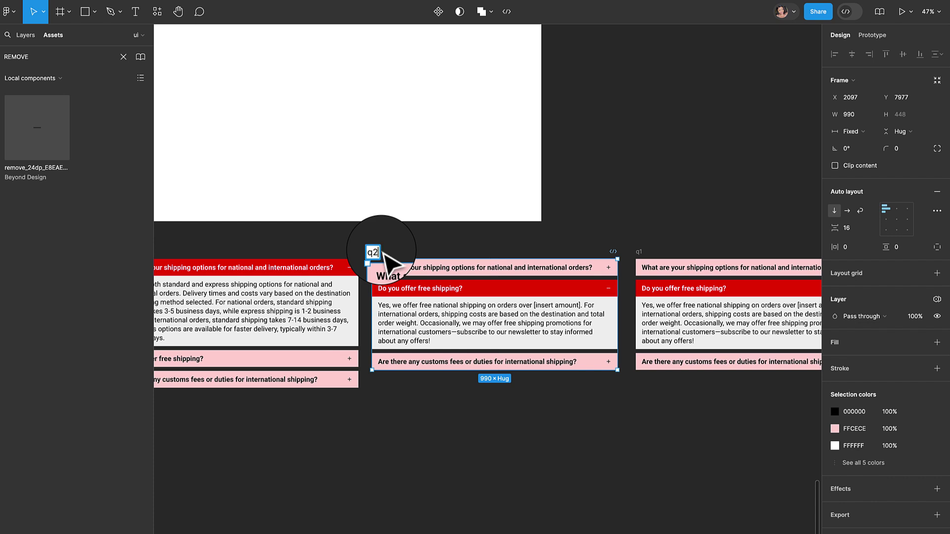
{"action": "key", "text": "Return"}
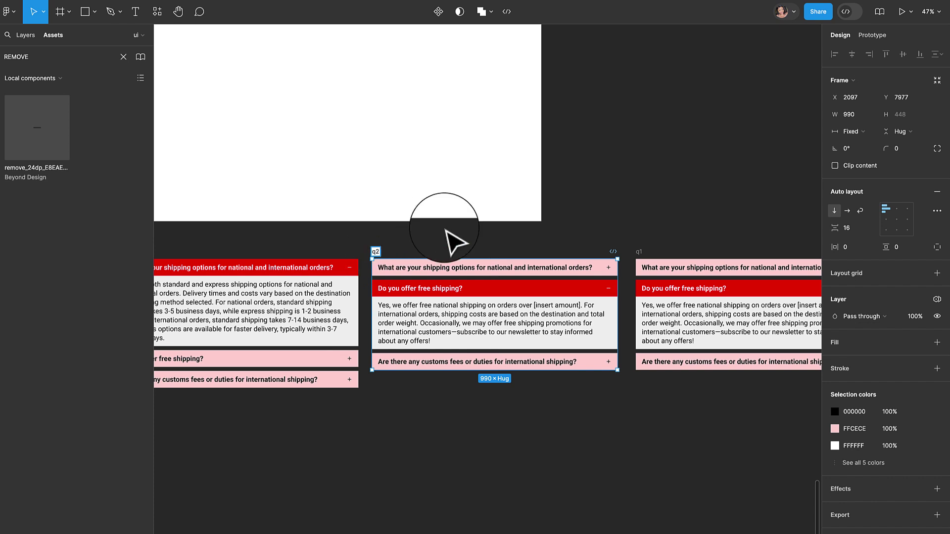
{"action": "double_click", "coordinate": [637, 252]}
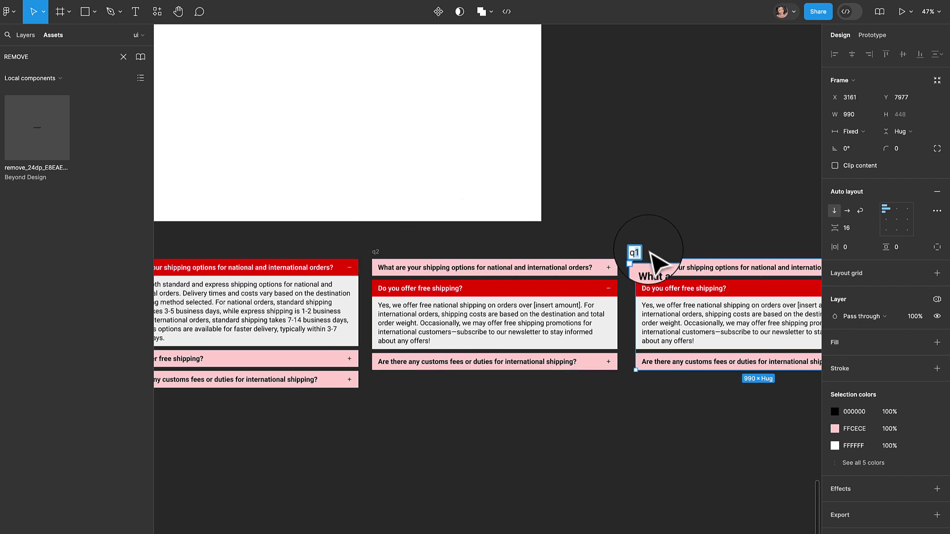
{"action": "type", "text": "q3"}
{"action": "left_click", "coordinate": [664, 240]}
Step: In the q3 frame, switch the free shipping item's state off and the customs fees item's state on
{"action": "scroll", "coordinate": [604, 276], "scroll_direction": "right", "scroll_amount": 5}
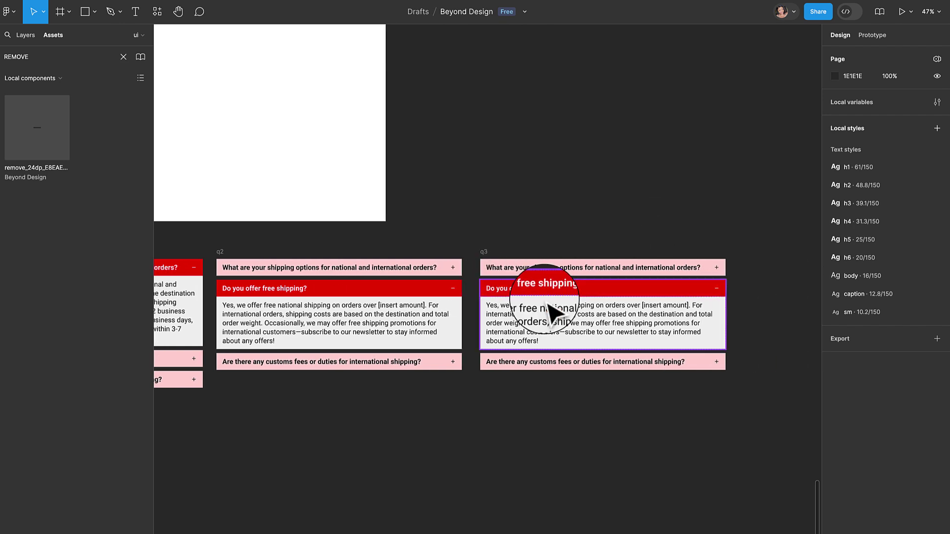
{"action": "left_click", "coordinate": [550, 313]}
{"action": "left_click", "coordinate": [895, 207]}
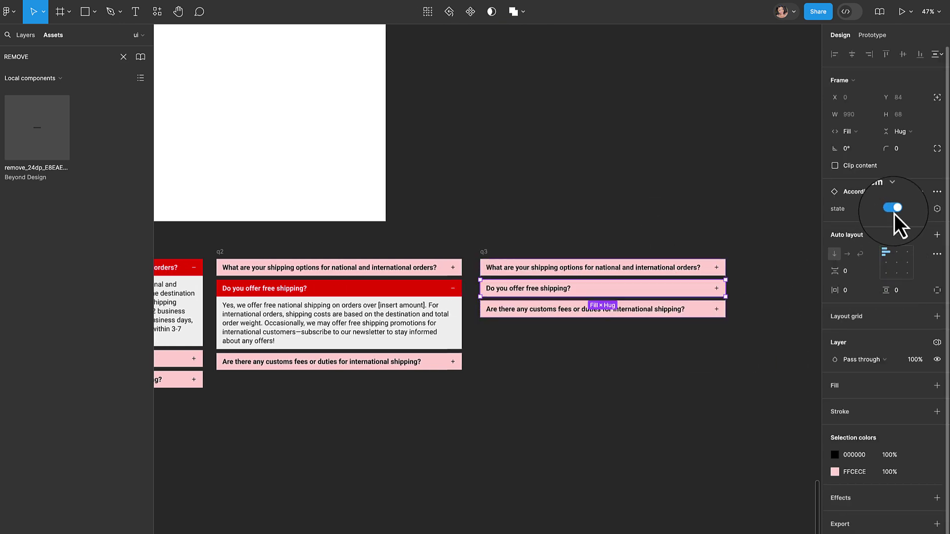
{"action": "left_click", "coordinate": [594, 376]}
{"action": "left_click", "coordinate": [657, 312]}
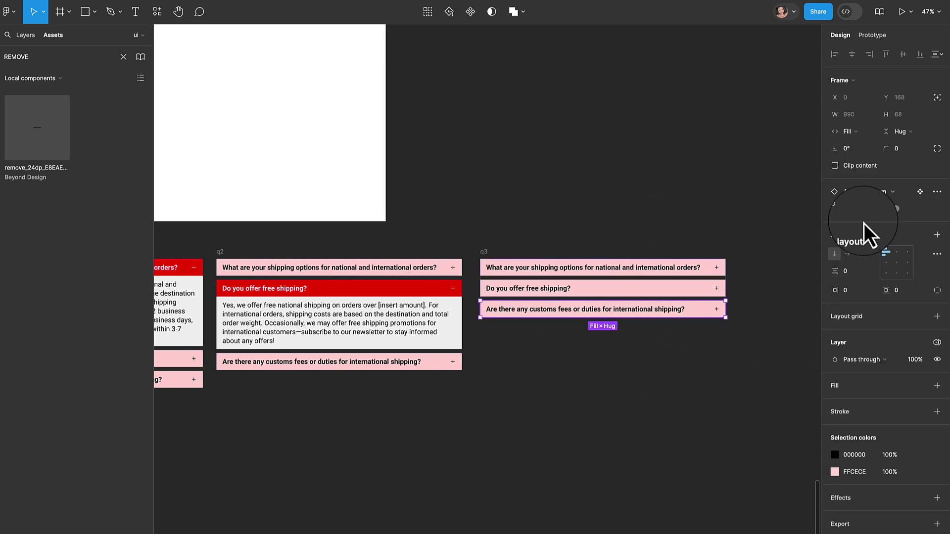
{"action": "left_click", "coordinate": [893, 209]}
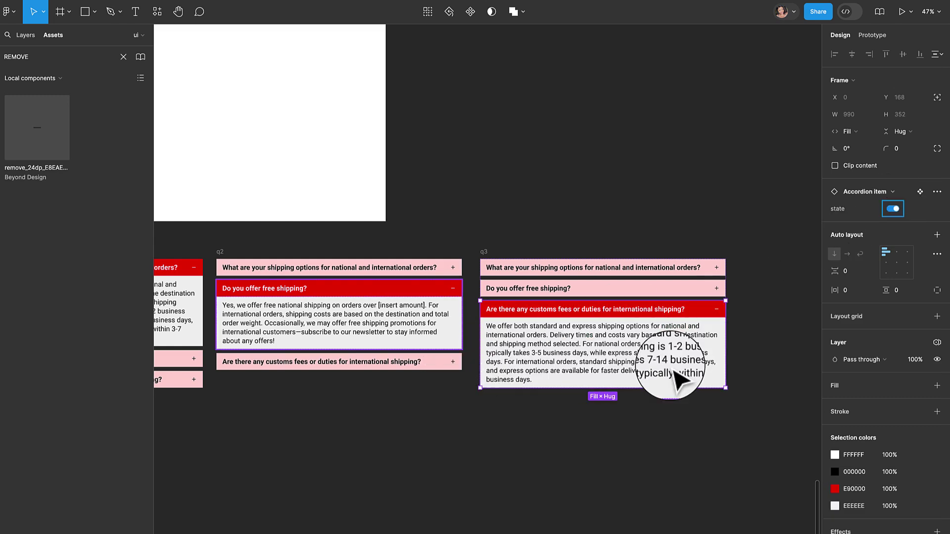
{"action": "key", "text": "ctrl+z"}
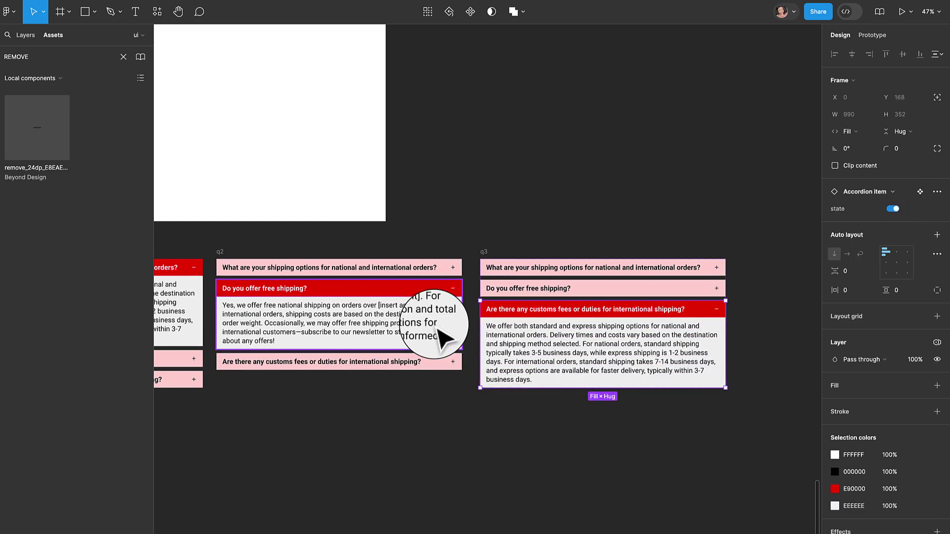
Step: Replace the answer in q3's expanded customs fees item with the customs fees answer copied from the text frame
{"action": "left_click", "coordinate": [333, 413]}
{"action": "left_click_drag", "start_coordinate": [333, 414], "coordinate": [449, 399]}
{"action": "scroll", "coordinate": [449, 398], "scroll_direction": "left", "scroll_amount": 10}
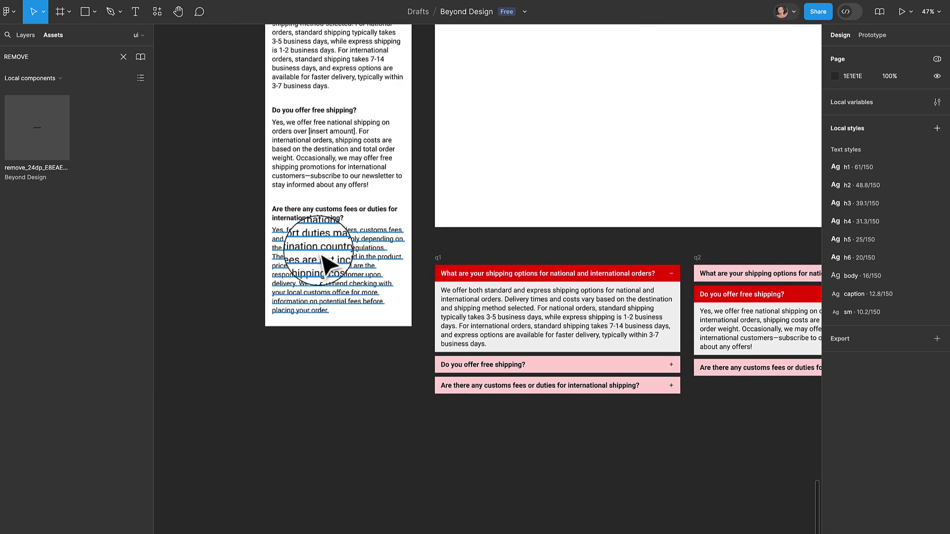
{"action": "double_click", "coordinate": [321, 253]}
{"action": "key", "text": "ctrl+c"}
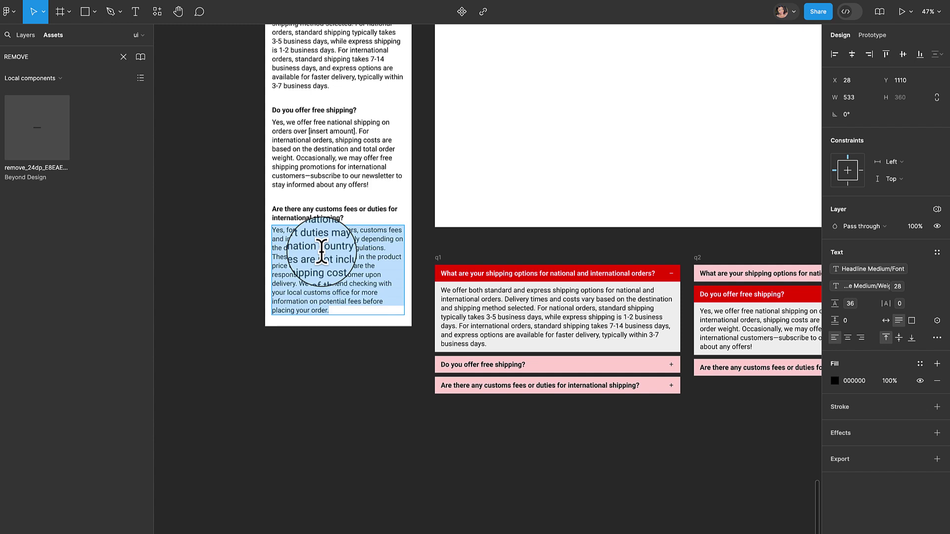
{"action": "key", "text": "Escape"}
{"action": "scroll", "coordinate": [700, 392], "scroll_direction": "right", "scroll_amount": 10}
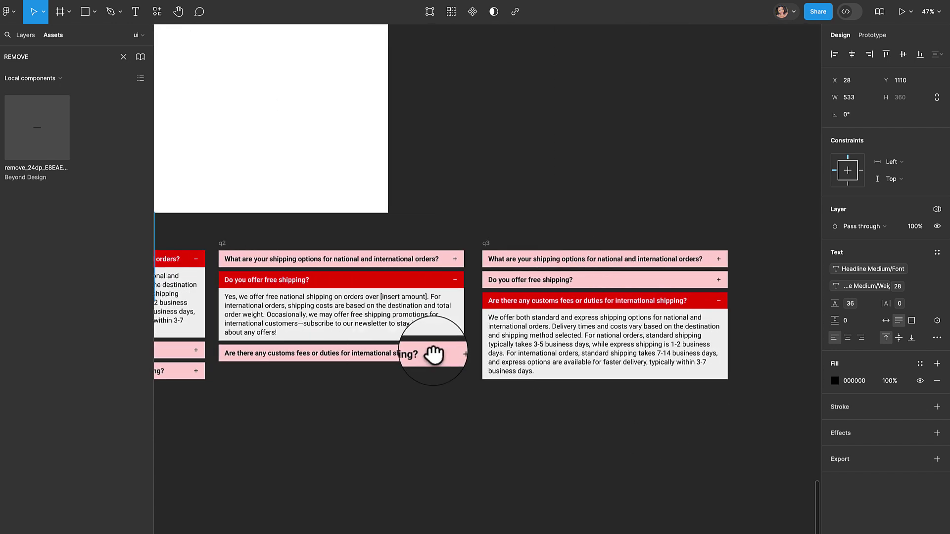
{"action": "double_click", "coordinate": [553, 347]}
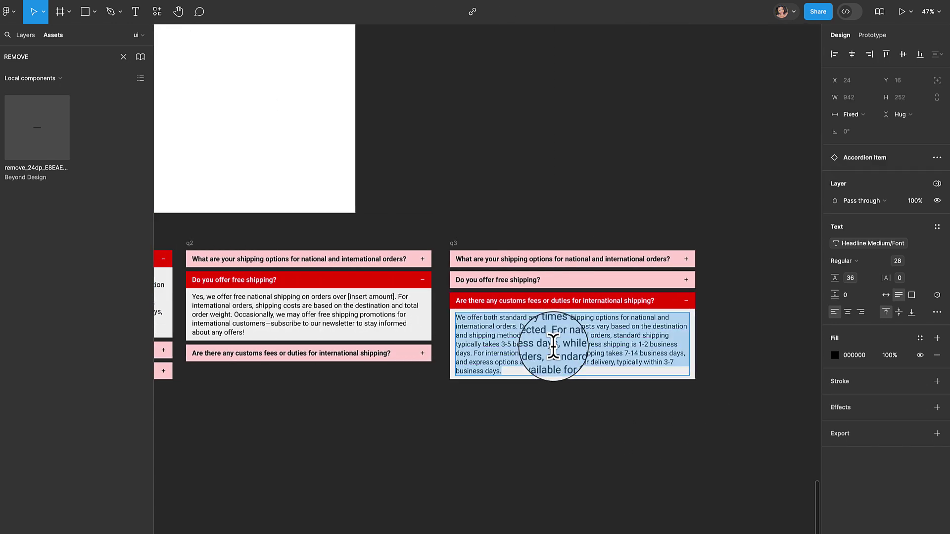
{"action": "key", "text": "ctrl+v"}
{"action": "left_click", "coordinate": [509, 445]}
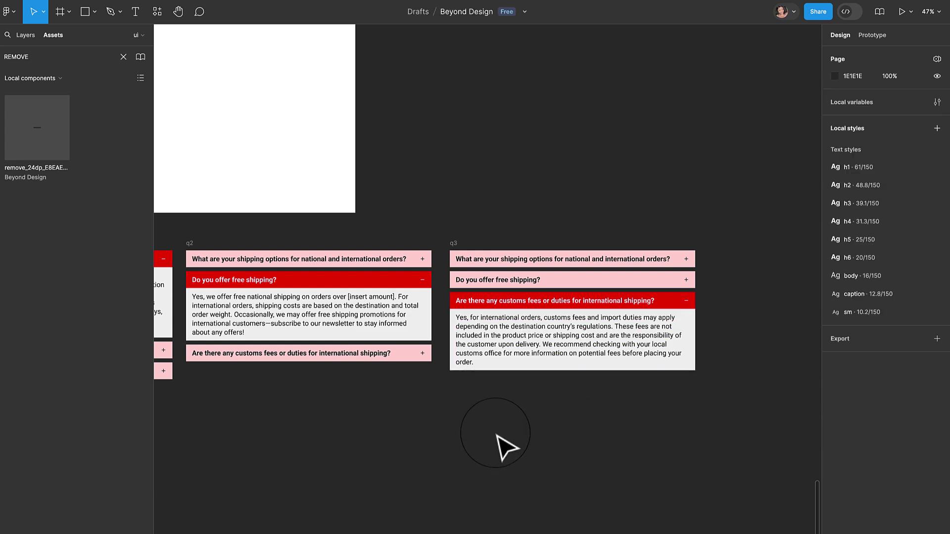
{"action": "scroll", "coordinate": [636, 428], "scroll_direction": "left", "scroll_amount": 8}
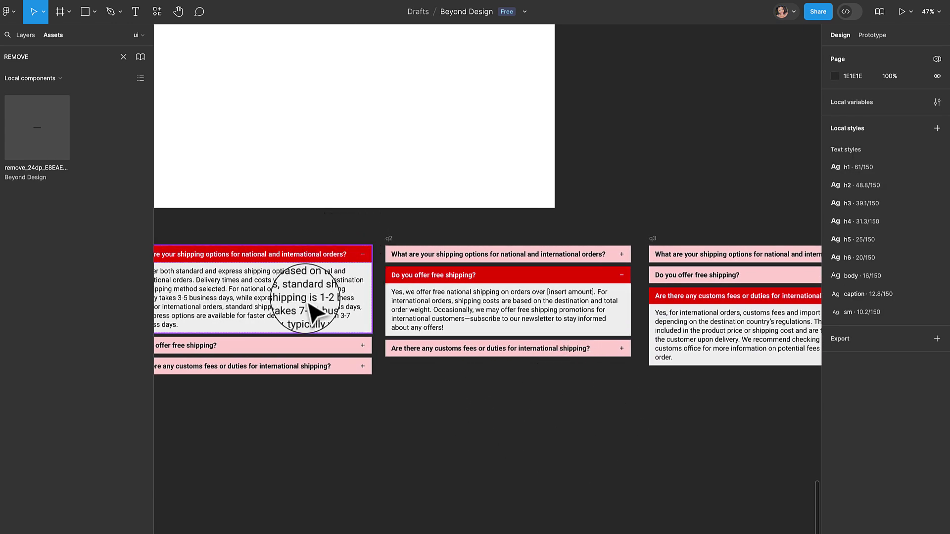
{"action": "left_click", "coordinate": [389, 238]}
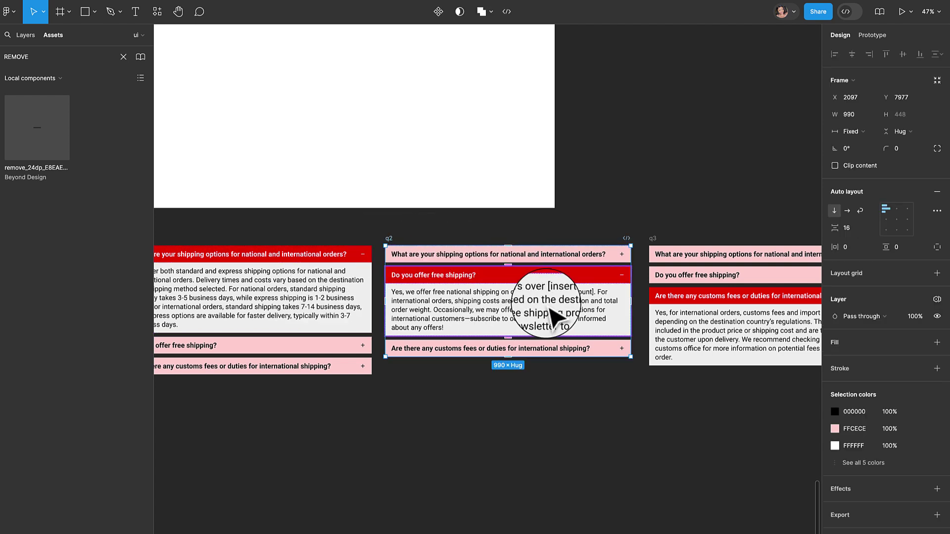
{"action": "left_click", "coordinate": [694, 312]}
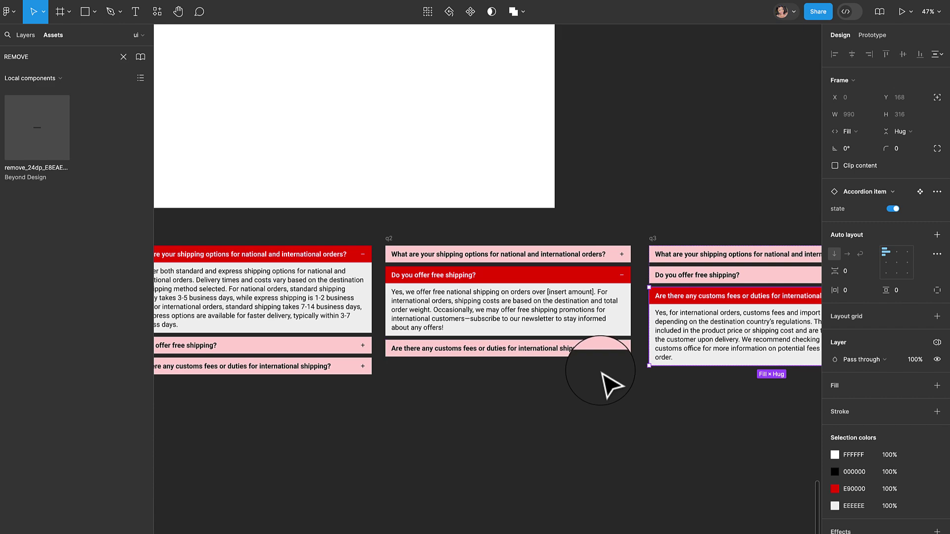
{"action": "key", "text": "shift+1"}
{"action": "key", "text": "ctrl+equal"}
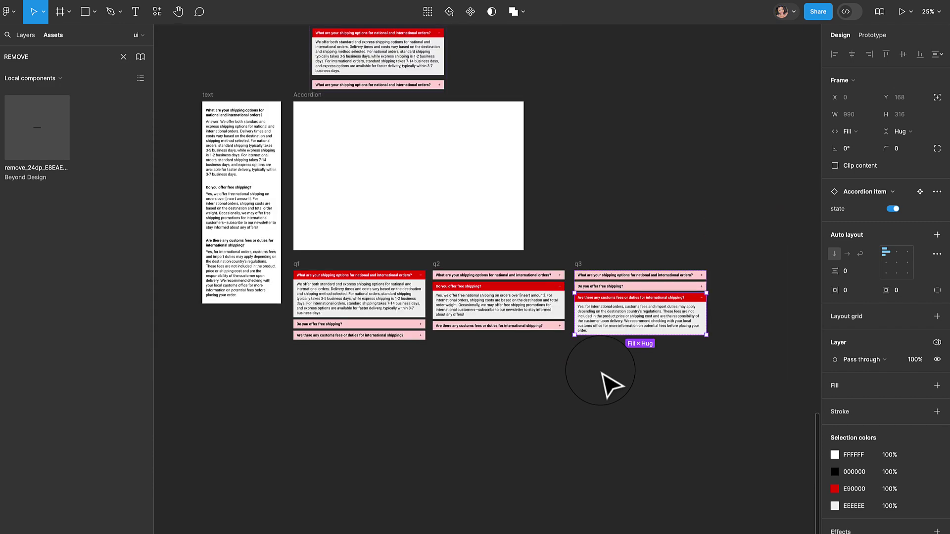
{"action": "key", "text": "ctrl+equal"}
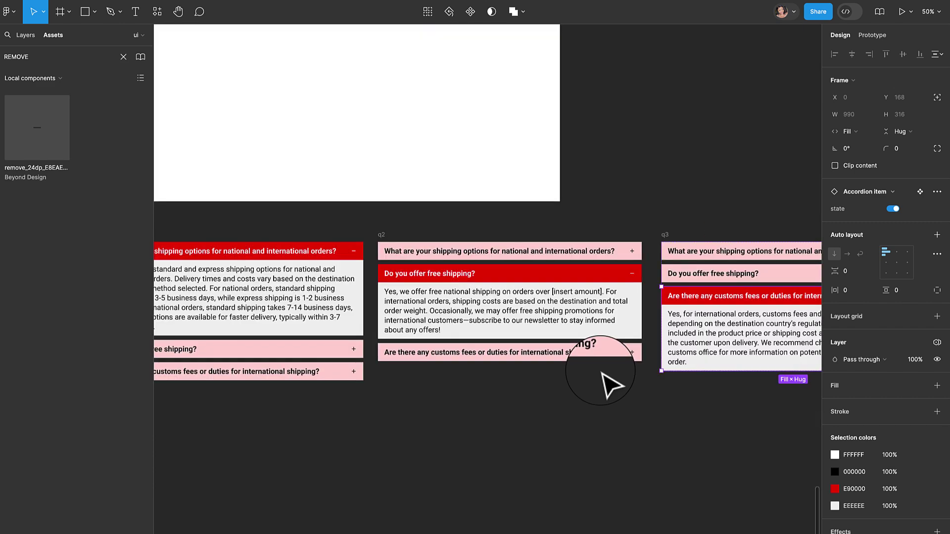
Step: Combine the q1, q2 and q3 frames into one component set and name it accordion
{"action": "scroll", "coordinate": [600, 386], "scroll_direction": "down", "scroll_amount": 2}
{"action": "scroll", "coordinate": [651, 420], "scroll_direction": "down", "scroll_amount": 3}
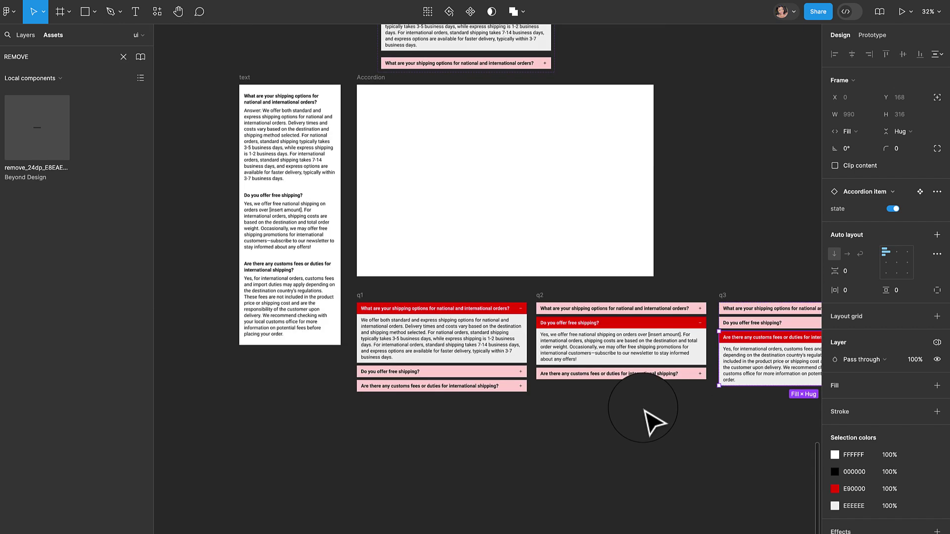
{"action": "scroll", "coordinate": [588, 402], "scroll_direction": "down", "scroll_amount": 2}
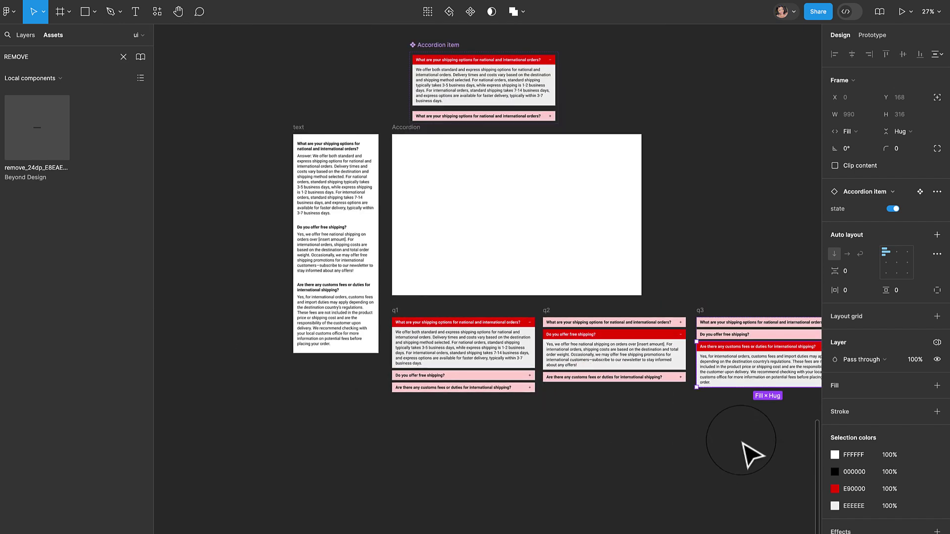
{"action": "left_click_drag", "start_coordinate": [389, 429], "coordinate": [798, 294]}
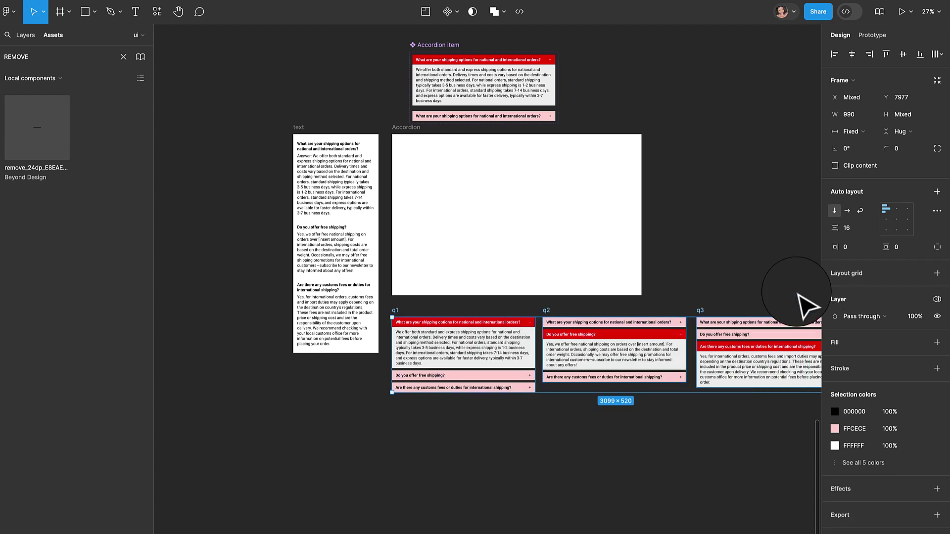
{"action": "left_click", "coordinate": [458, 16]}
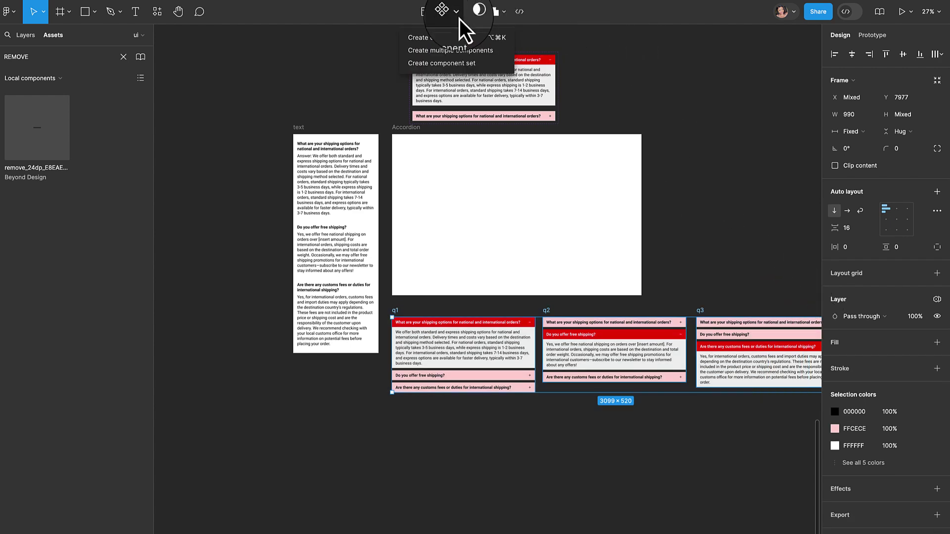
{"action": "left_click", "coordinate": [462, 62]}
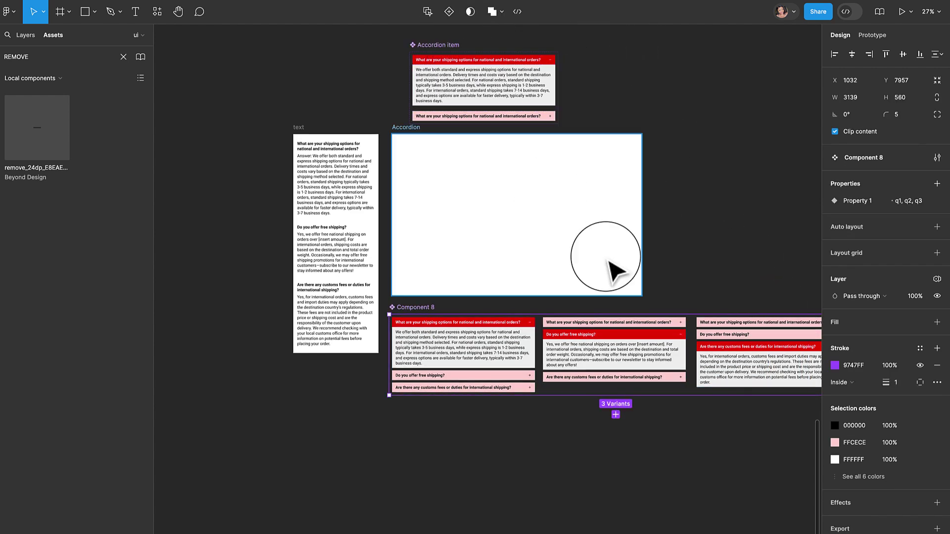
{"action": "double_click", "coordinate": [422, 307]}
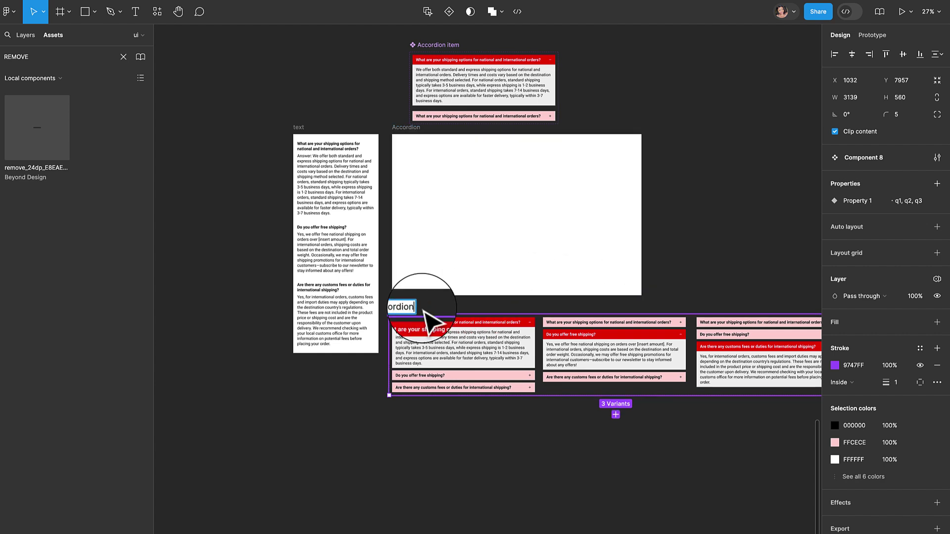
{"action": "key", "text": "Return"}
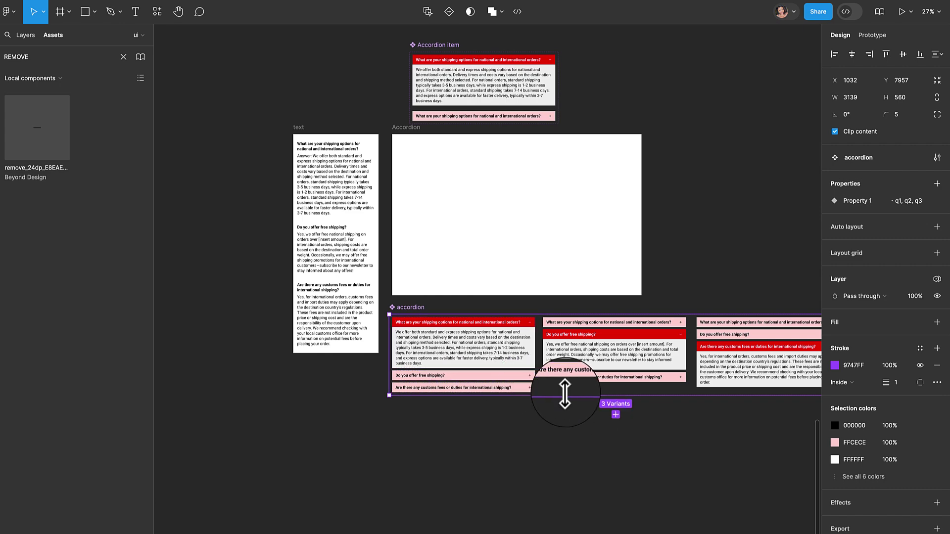
Step: In the q1 variant, add on-click Smart animate interactions that change the free shipping item to q2 and the customs fees item to q3
{"action": "scroll", "coordinate": [564, 393], "scroll_direction": "up", "scroll_amount": 3}
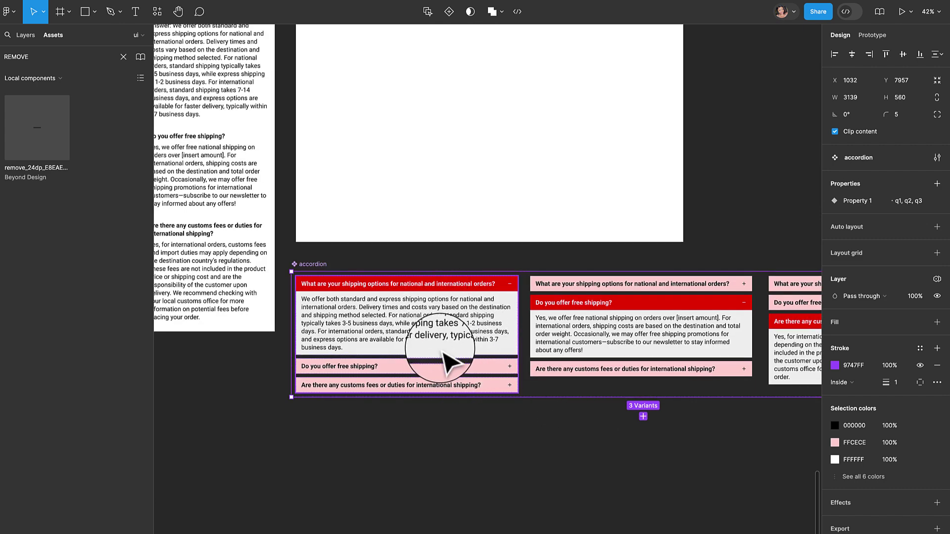
{"action": "left_click", "coordinate": [872, 37]}
{"action": "left_click", "coordinate": [486, 364]}
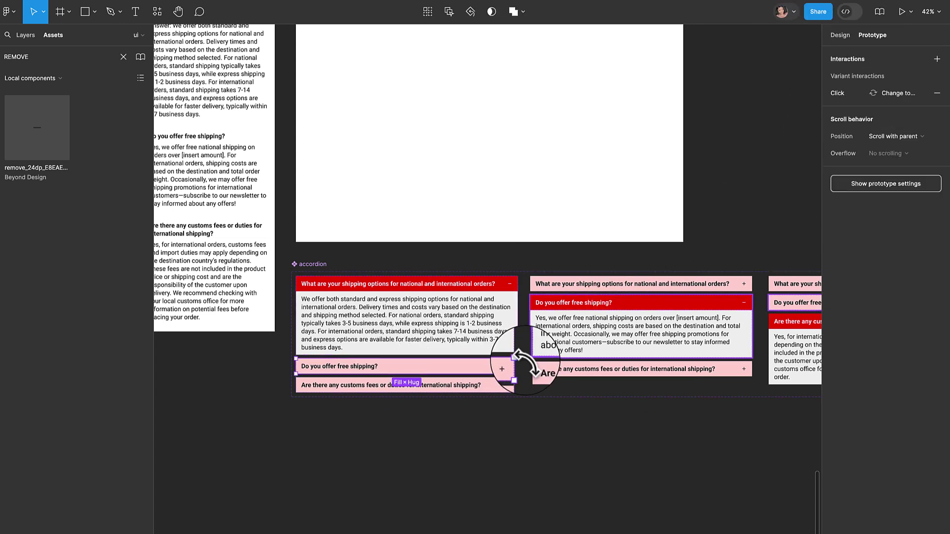
{"action": "left_click_drag", "start_coordinate": [517, 366], "coordinate": [594, 339]}
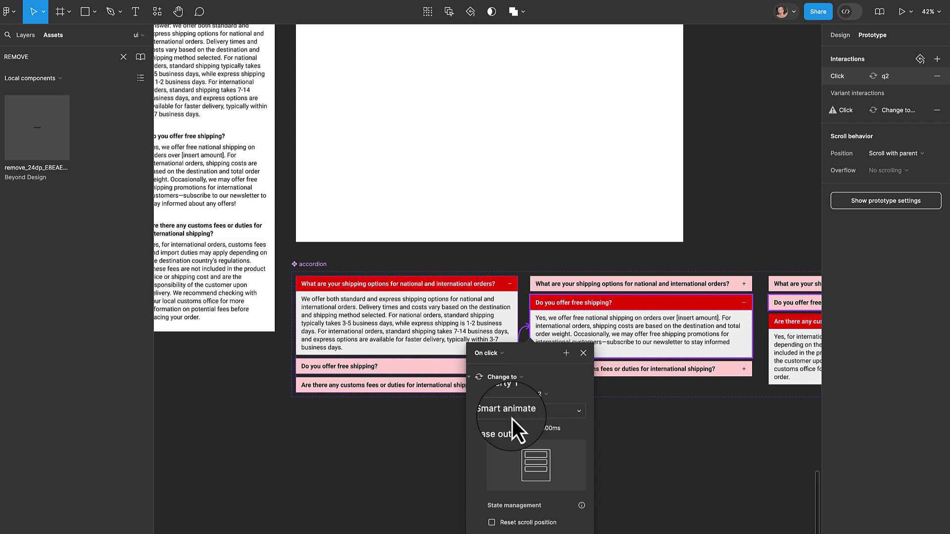
{"action": "left_click", "coordinate": [420, 386]}
{"action": "left_click_drag", "start_coordinate": [518, 385], "coordinate": [809, 328]}
Step: In the q2 variant, add on-click interactions from the shipping options item to q1 and from the customs fees item to q3
{"action": "left_click", "coordinate": [574, 287]}
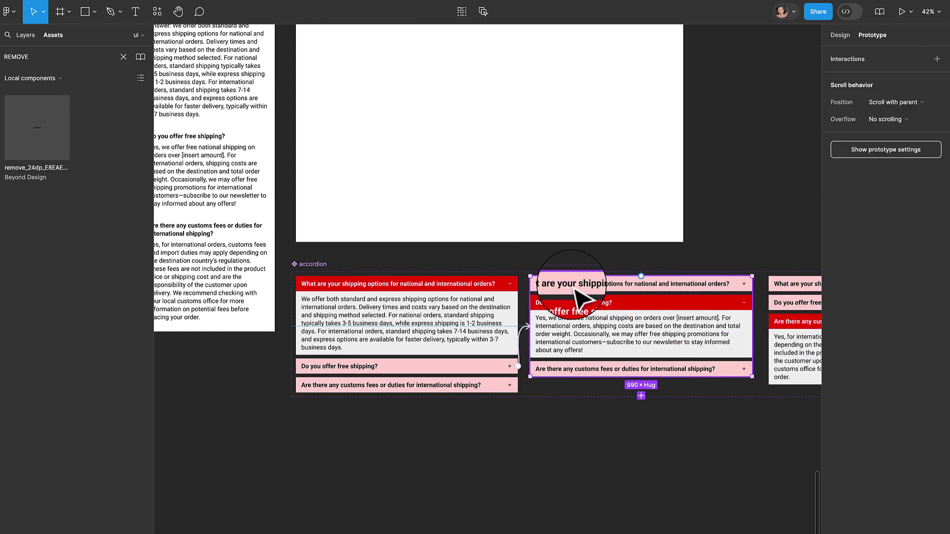
{"action": "left_click", "coordinate": [574, 287]}
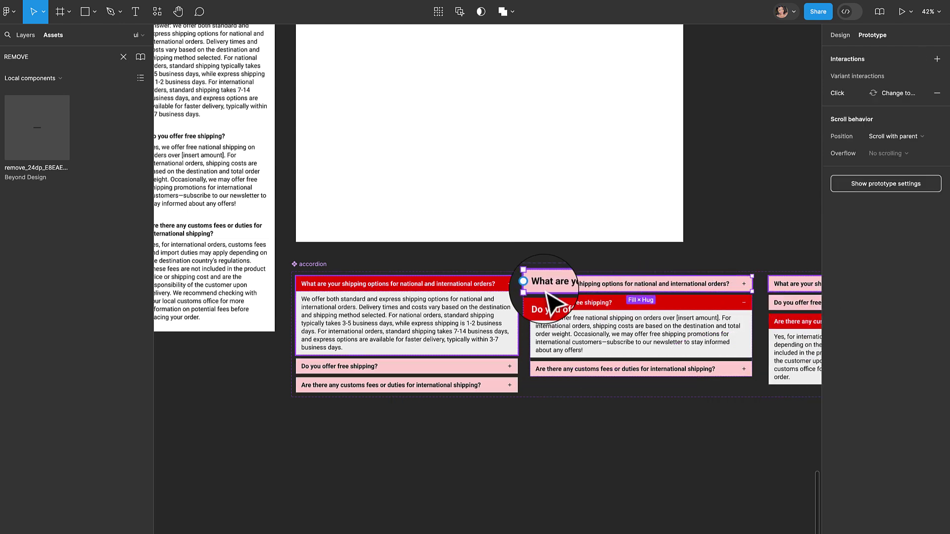
{"action": "left_click_drag", "start_coordinate": [528, 283], "coordinate": [507, 283]}
{"action": "left_click", "coordinate": [702, 370]}
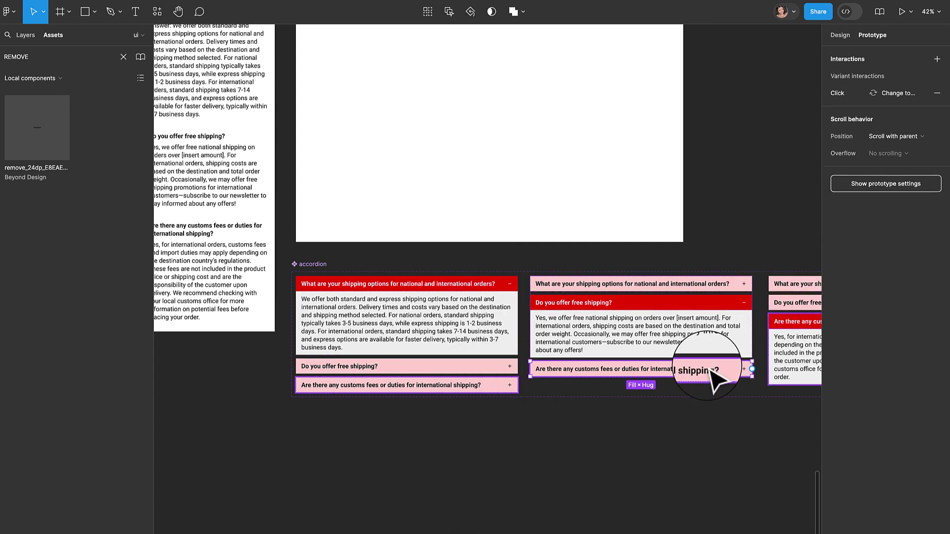
{"action": "mouse_move", "coordinate": [753, 369]}
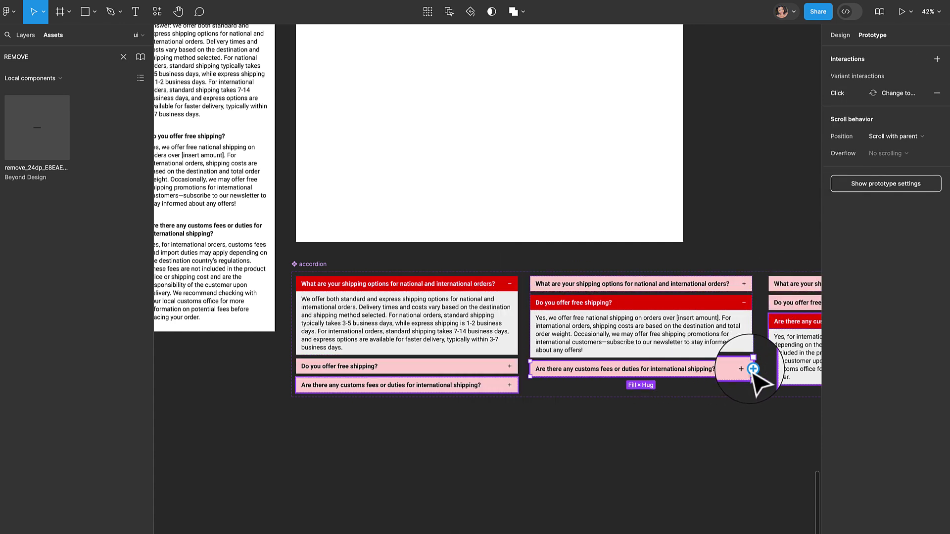
{"action": "left_click_drag", "start_coordinate": [754, 369], "coordinate": [779, 317]}
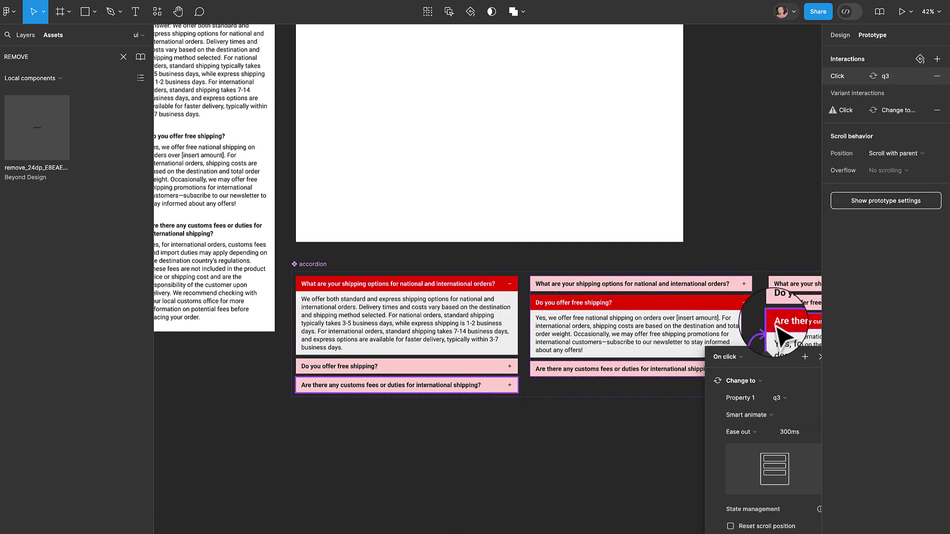
Step: In the q3 variant, add on-click interactions from the shipping options item to q1 and from the free shipping item to q2
{"action": "left_click", "coordinate": [782, 291]}
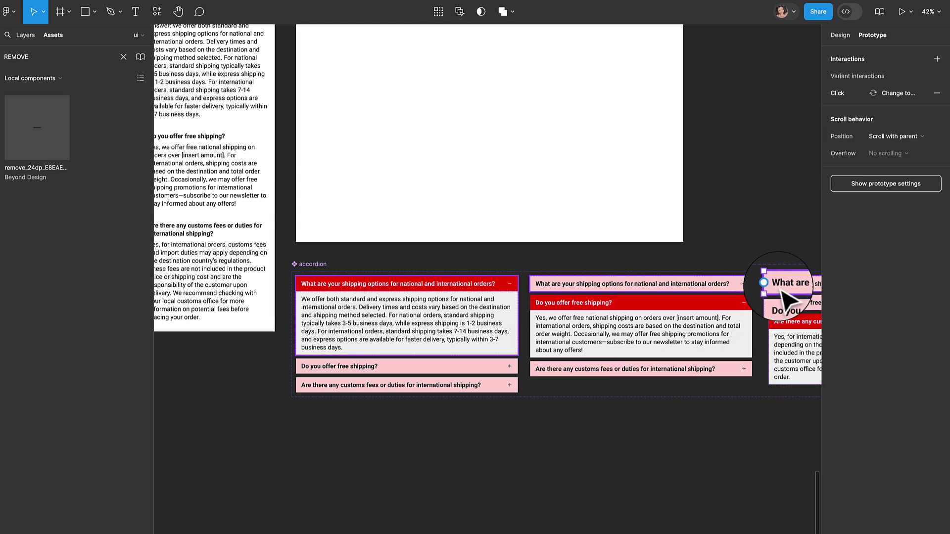
{"action": "left_click_drag", "start_coordinate": [769, 285], "coordinate": [492, 303]}
{"action": "left_click", "coordinate": [811, 309]}
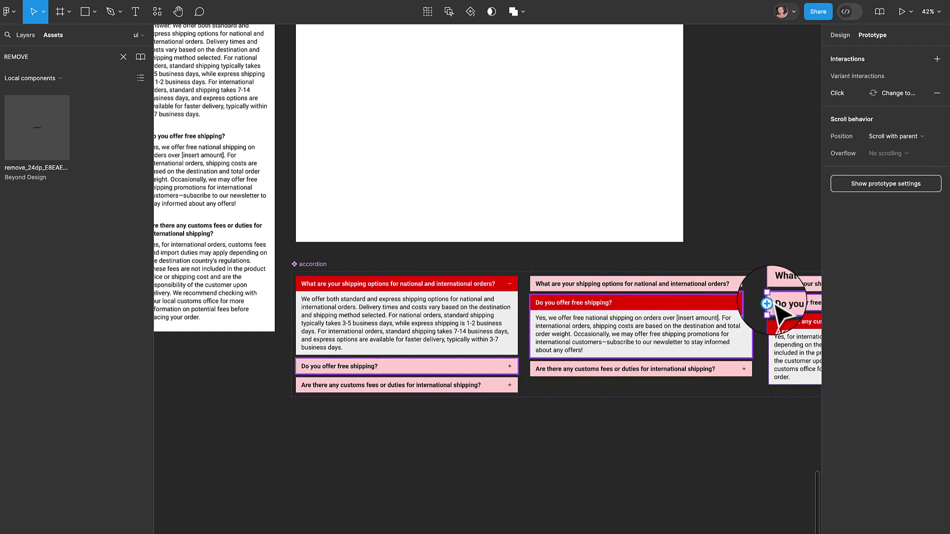
{"action": "left_click_drag", "start_coordinate": [768, 303], "coordinate": [705, 340]}
{"action": "left_click", "coordinate": [639, 370]}
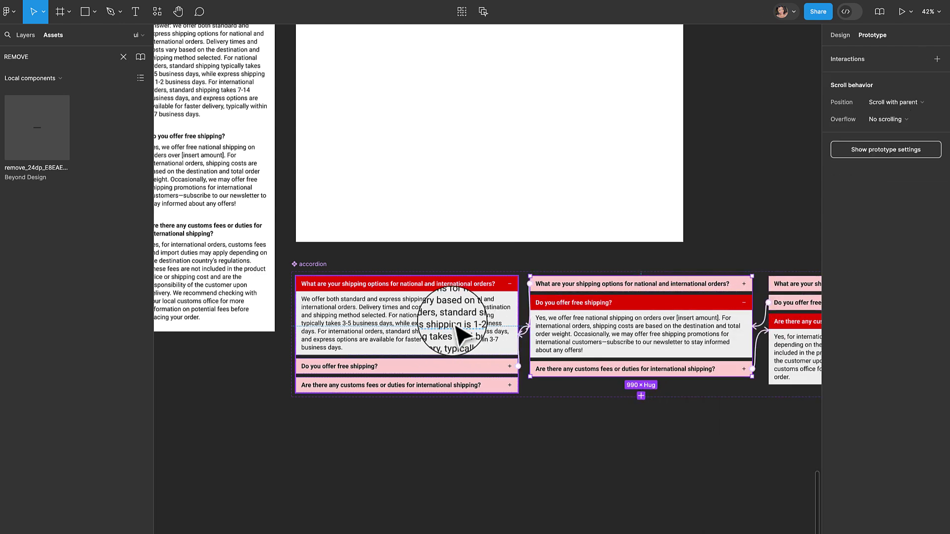
Step: Place an instance of the accordion component's q1 variant in the upper part of the white Accordion frame
{"action": "left_click", "coordinate": [457, 338]}
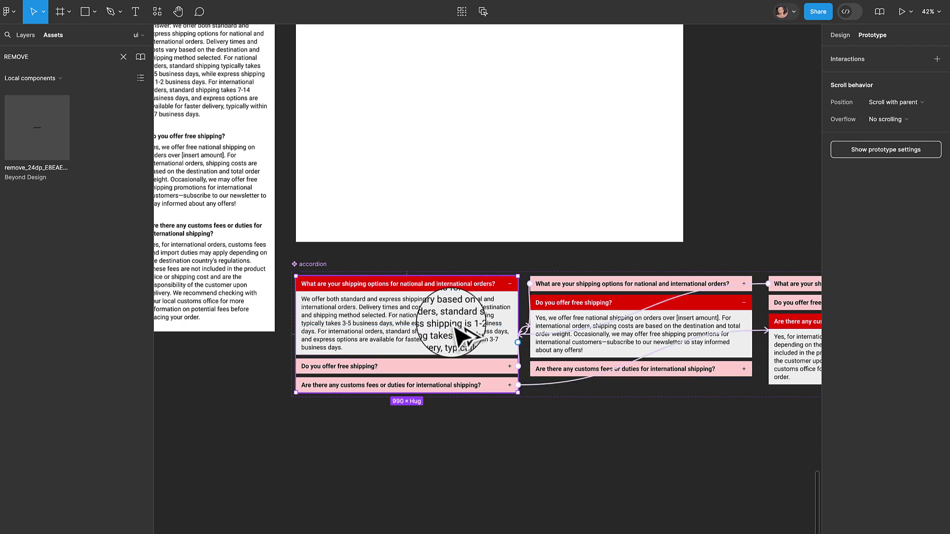
{"action": "left_click_drag", "start_coordinate": [463, 335], "coordinate": [479, 75], "text": "alt"}
{"action": "left_click_drag", "start_coordinate": [479, 113], "coordinate": [452, 267]}
{"action": "scroll", "coordinate": [451, 267], "scroll_direction": "up", "scroll_amount": 5}
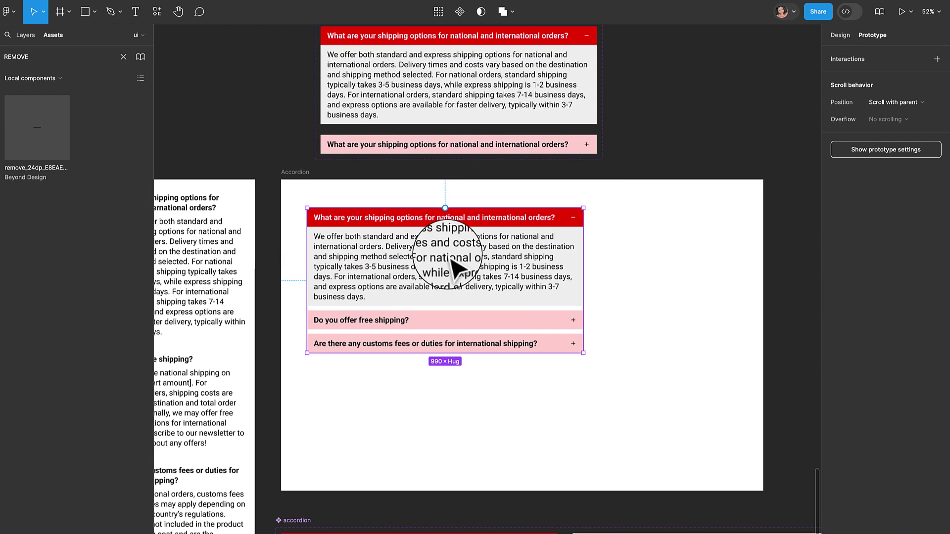
{"action": "scroll", "coordinate": [364, 237], "scroll_direction": "down", "scroll_amount": 1}
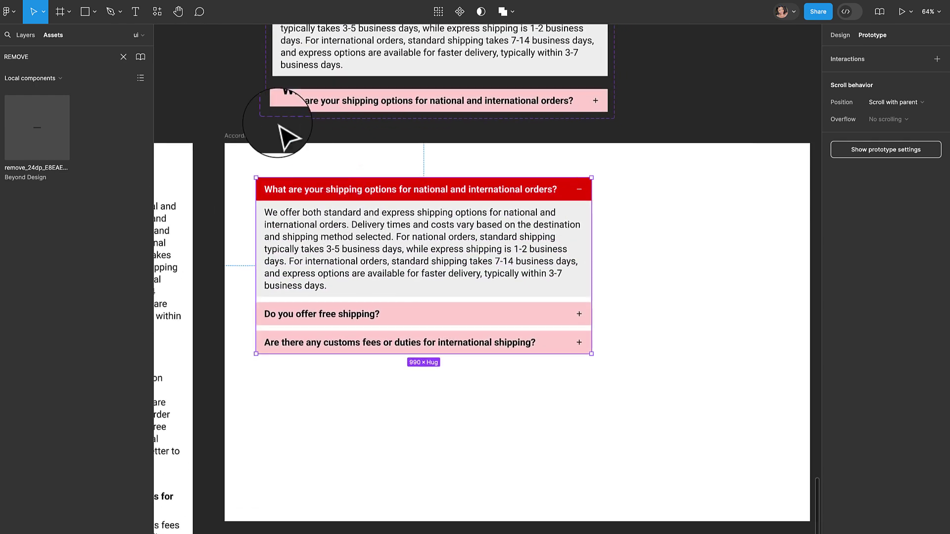
Step: Present the Accordion frame as a prototype and test expanding the free shipping, customs fees and shipping options questions
{"action": "left_click", "coordinate": [240, 136]}
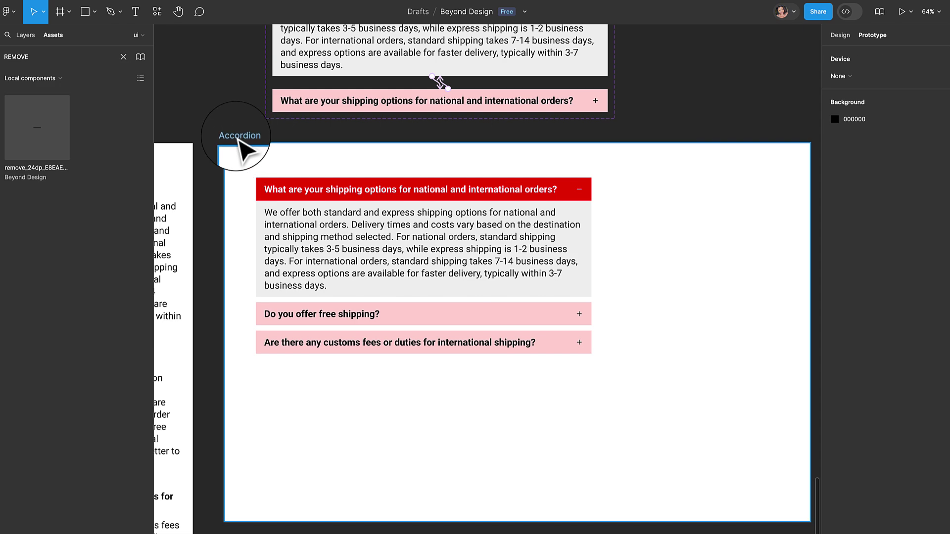
{"action": "left_click", "coordinate": [903, 14]}
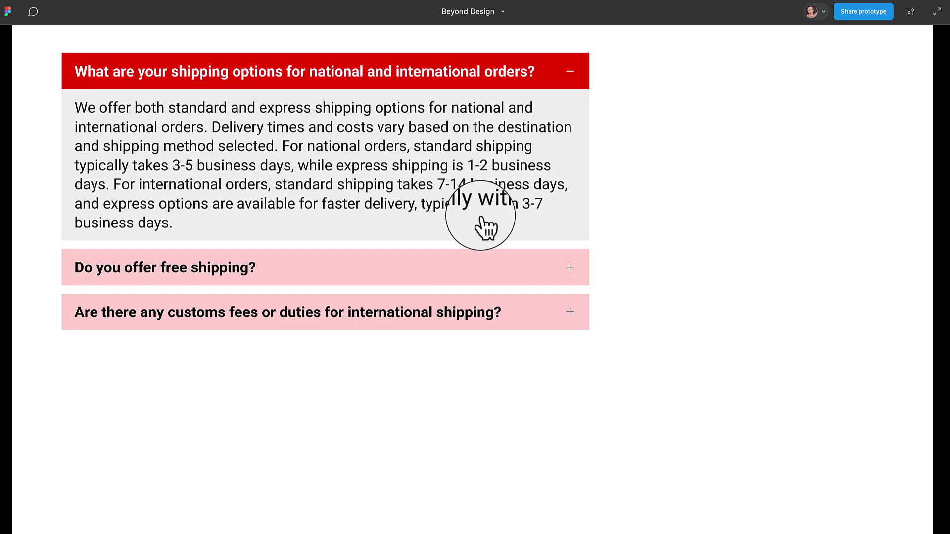
{"action": "left_click", "coordinate": [497, 277]}
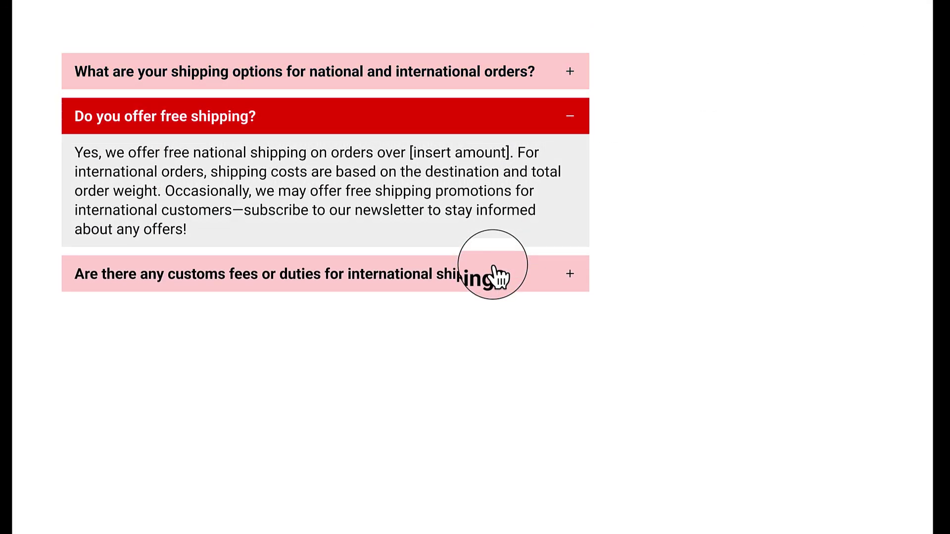
{"action": "left_click", "coordinate": [497, 276]}
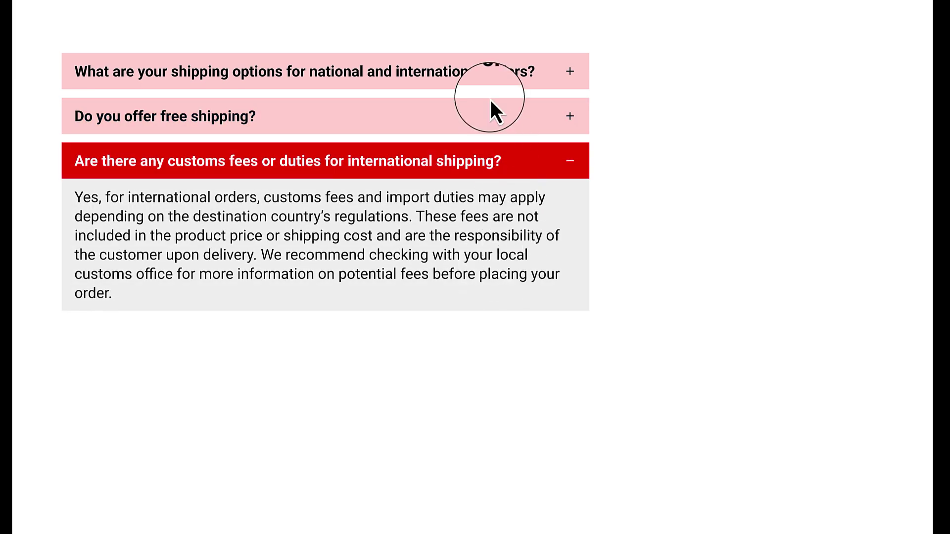
{"action": "left_click", "coordinate": [495, 128]}
{"action": "left_click", "coordinate": [494, 85]}
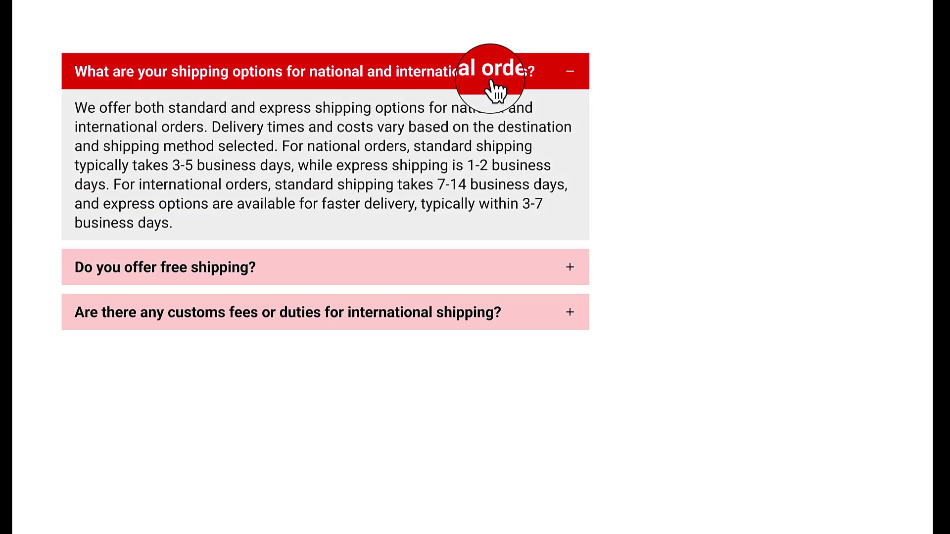